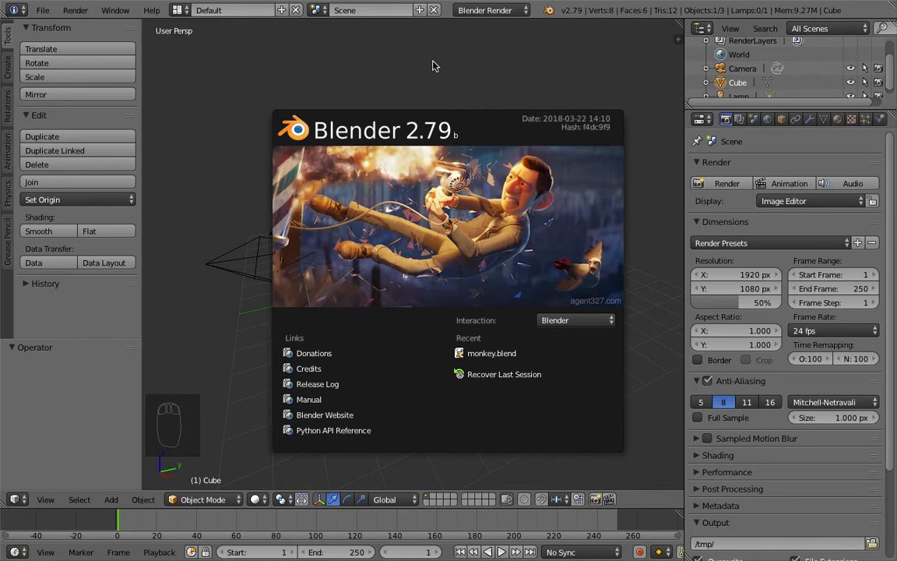
Step: Delete the default cube from the scene
click(396, 78)
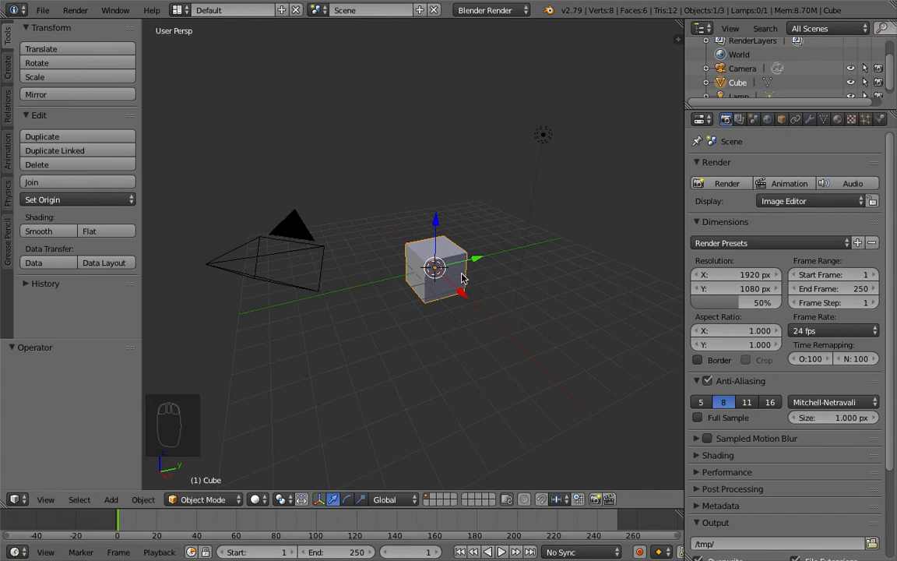
scroll(464, 277, down, 1)
scroll(463, 277, up, 2)
scroll(464, 273, down, 1)
mouse_move(437, 267)
shift+middle_down()
mouse_move(424, 246)
mouse_move(436, 269)
shift+middle_up()
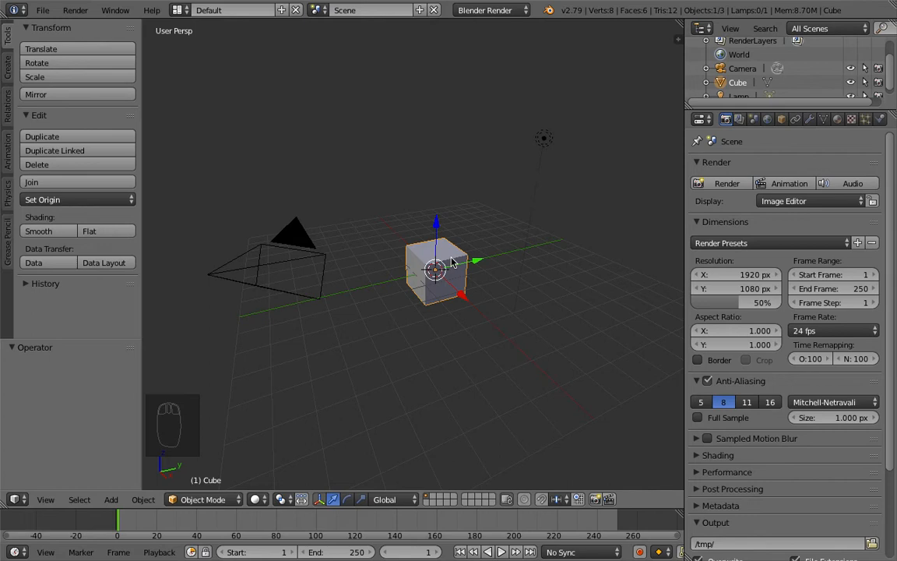
key(x)
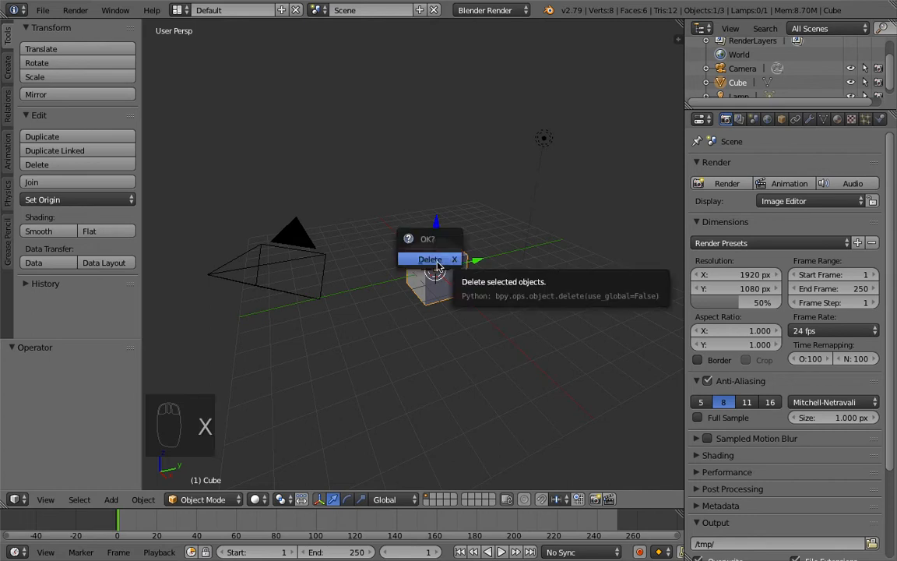
click(434, 265)
Step: Add a mesh plane at the 3D cursor
middle_drag(429, 266, 482, 242)
key(shift+a)
mouse_move(483, 242)
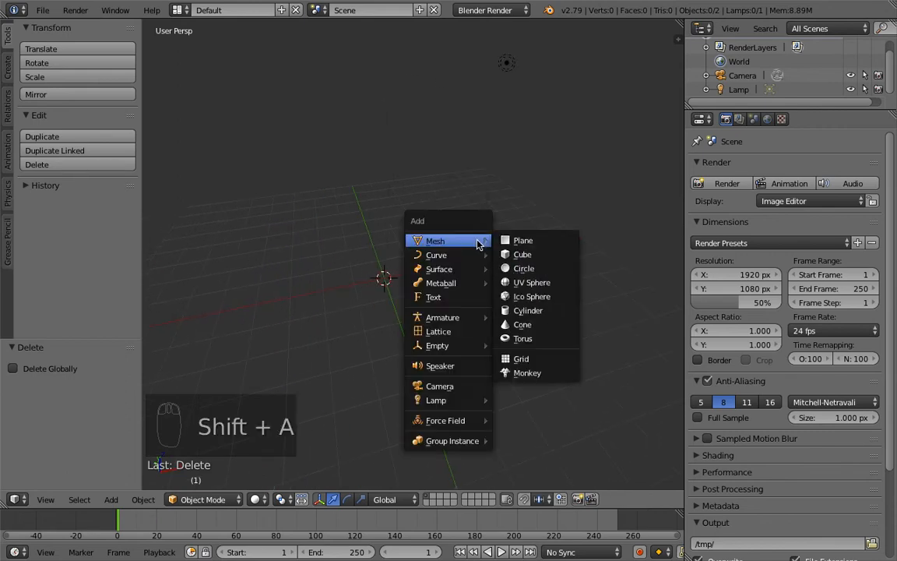
click(509, 241)
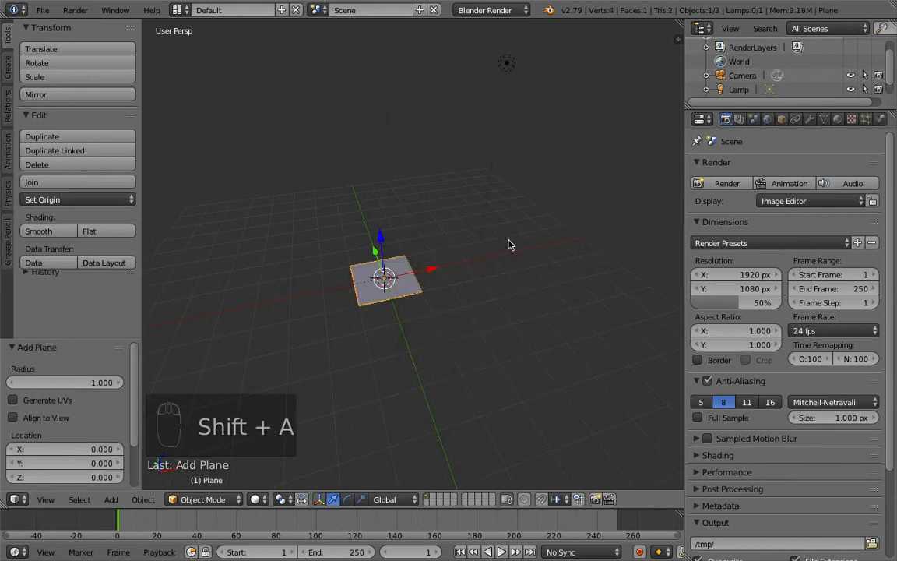
Step: Enter Edit Mode on the plane
middle_drag(358, 280, 447, 272)
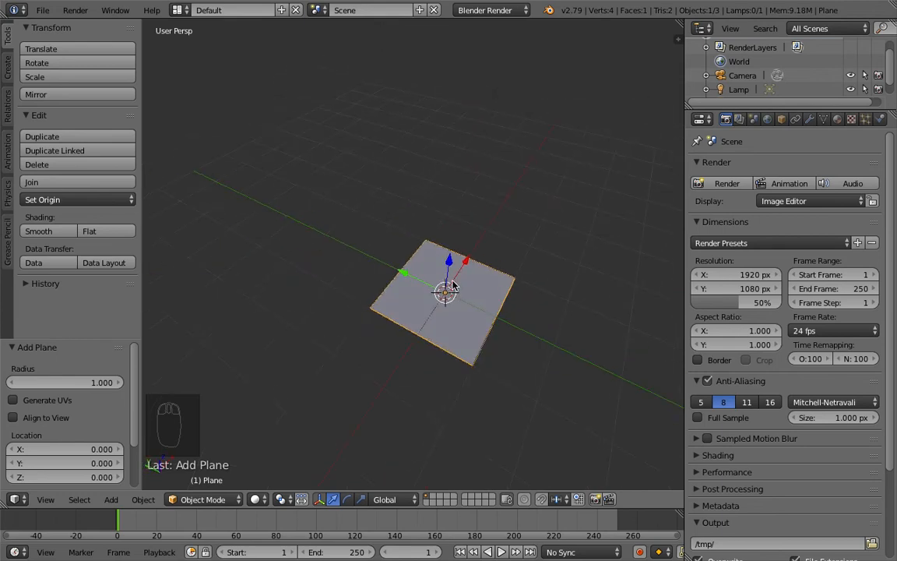
middle_drag(474, 318, 470, 290)
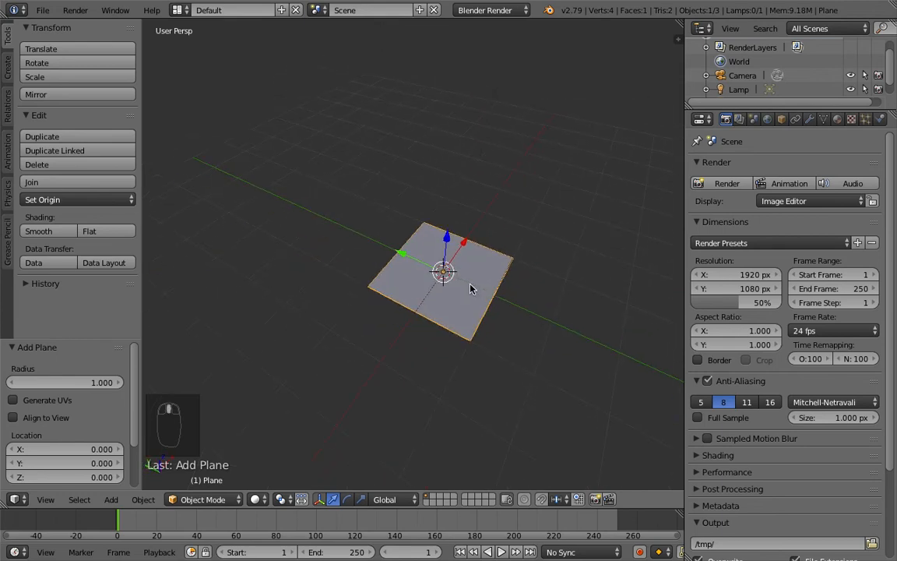
scroll(472, 287, up, 3)
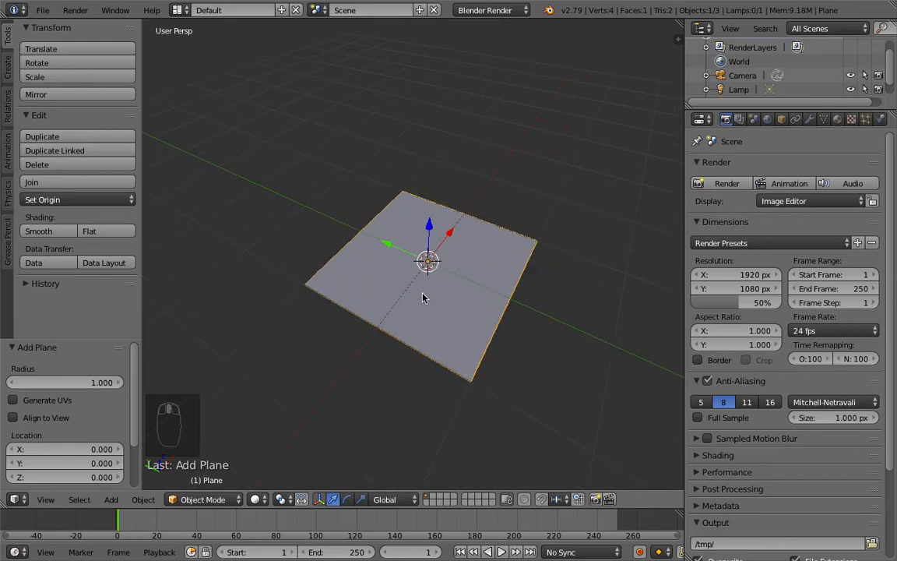
key(Tab)
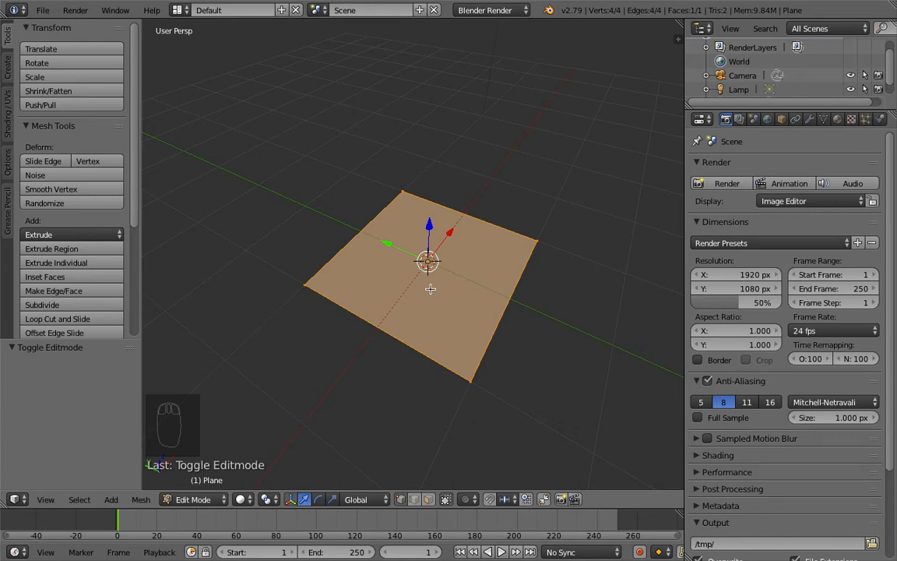
Step: In top orthographic view, scale the plane to 0.7 along the X axis
key(KP_7)
shift+middle_drag(433, 296, 341, 329)
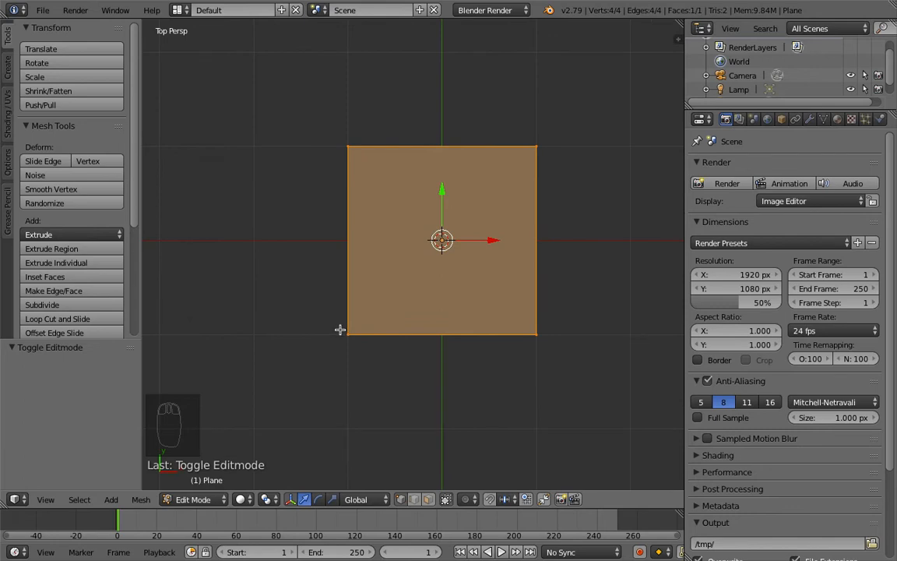
key(KP_5)
shift+middle_drag(520, 299, 451, 306)
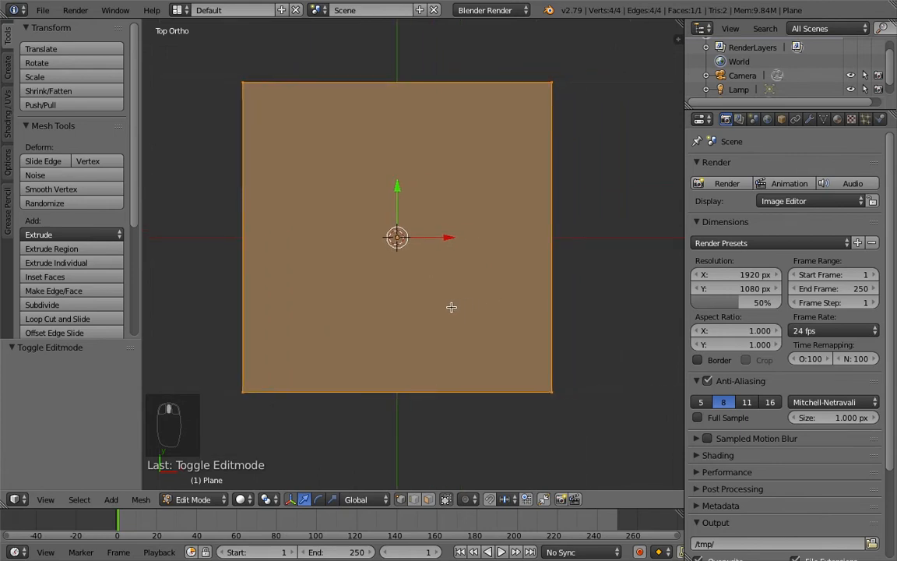
scroll(470, 291, up, 1)
scroll(469, 290, down, 2)
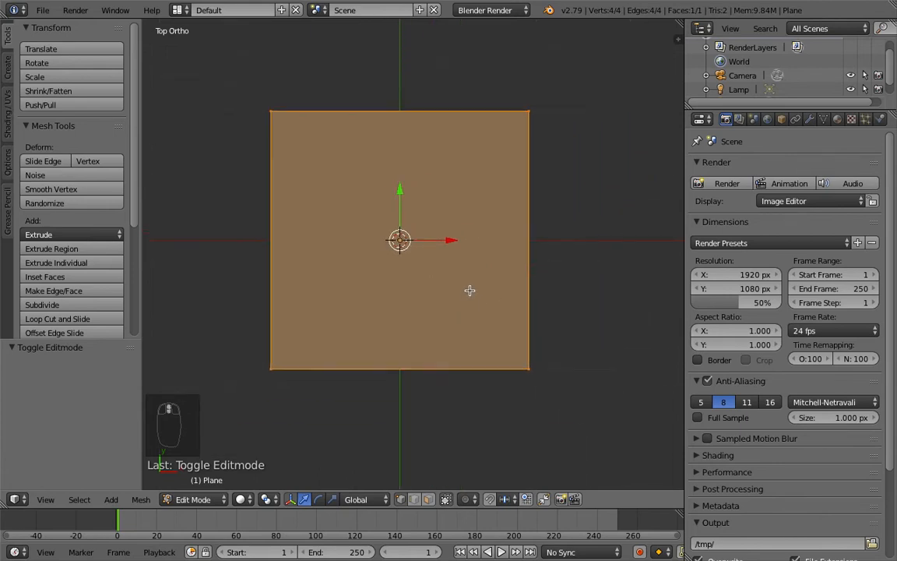
shift+middle_drag(484, 267, 508, 268)
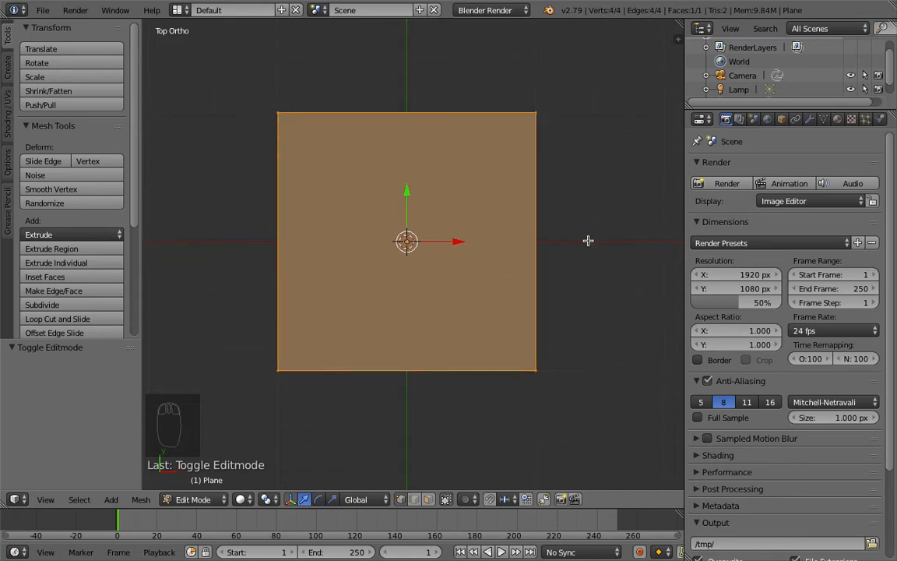
key(s)
key(x)
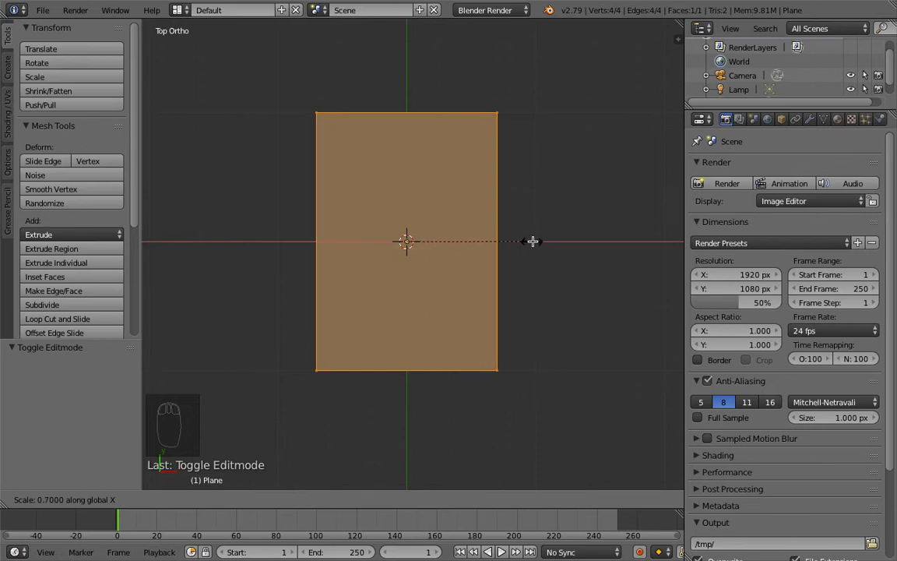
click(533, 242)
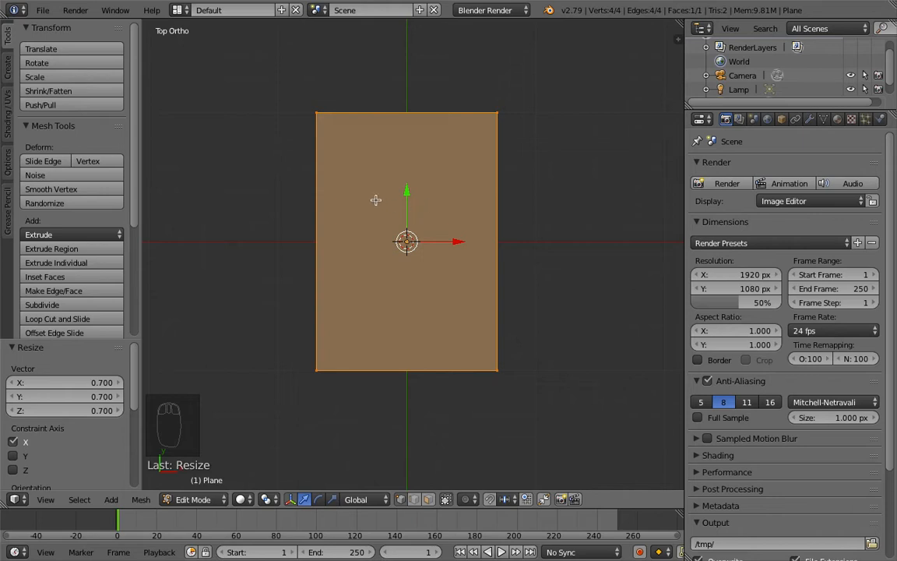
Step: Add 11 horizontal loop cuts across the plane's length
key(ctrl+r)
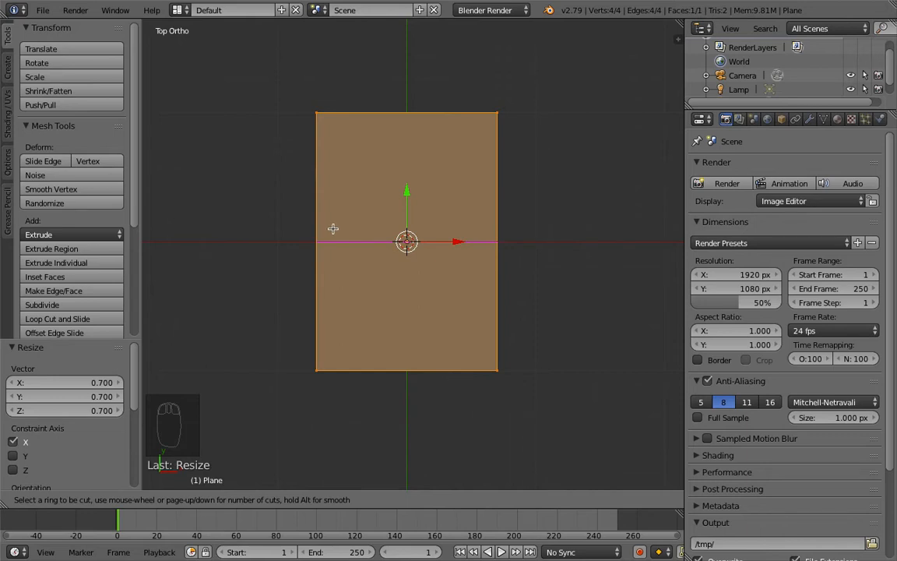
scroll(333, 228, up, 1)
scroll(332, 228, up, 2)
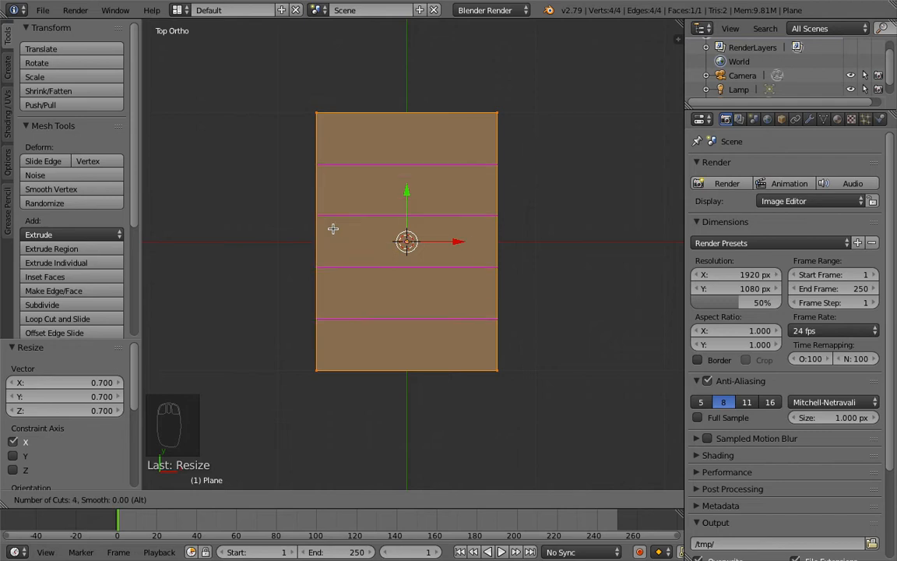
scroll(332, 228, up, 5)
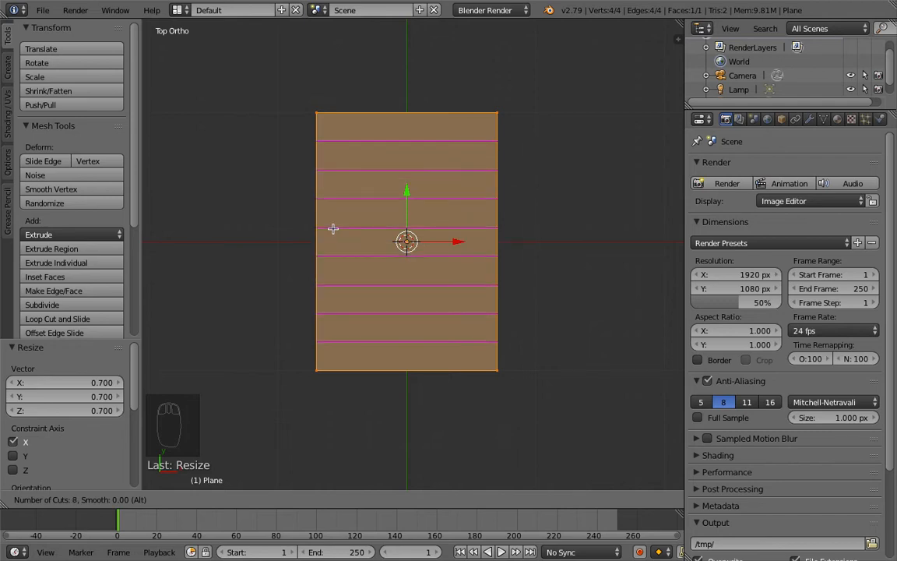
scroll(333, 228, up, 1)
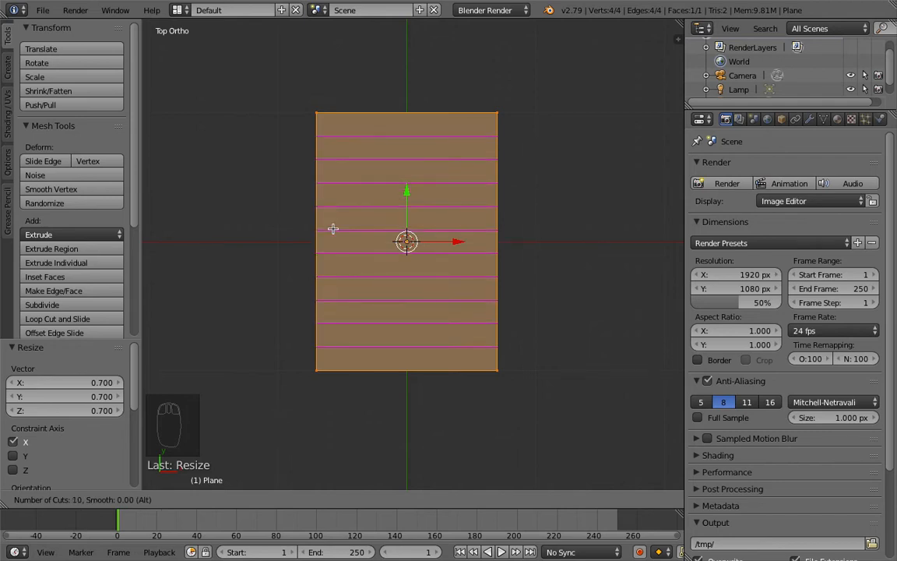
scroll(333, 228, up, 1)
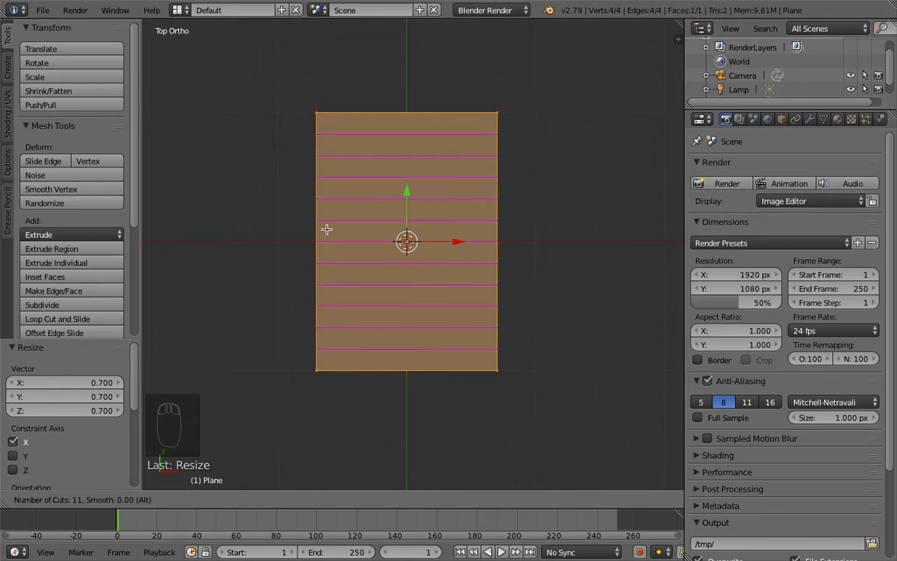
click(326, 229)
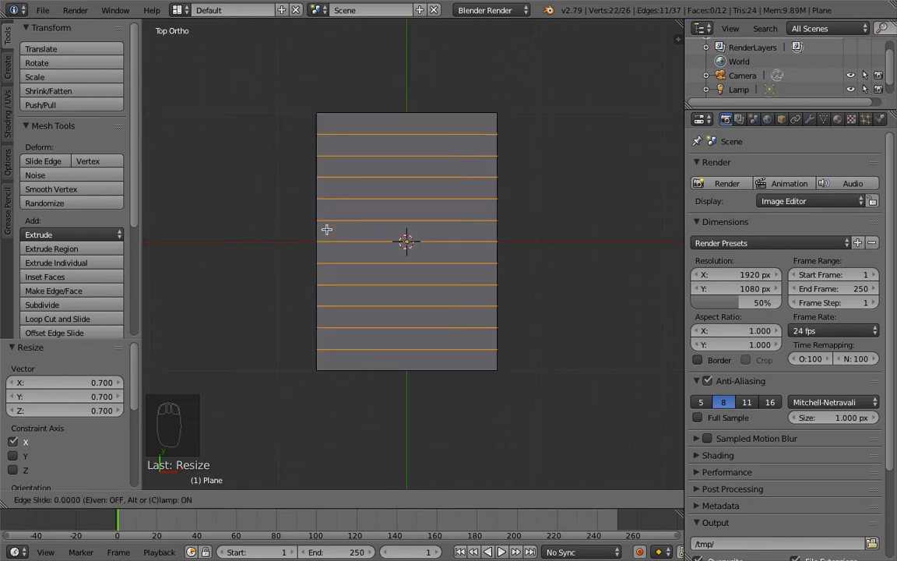
click(330, 229)
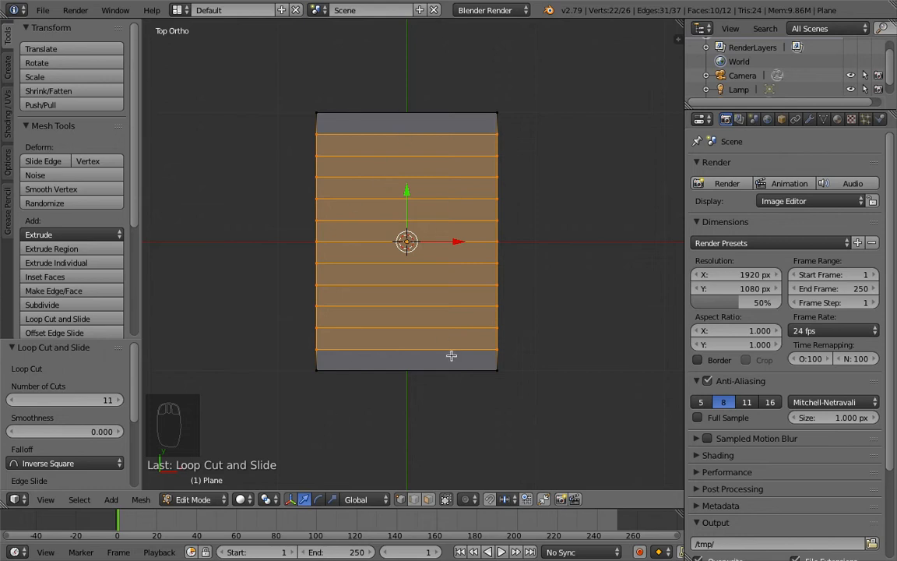
Step: Add 7 vertical loop cuts across the plane's width
key(ctrl+r)
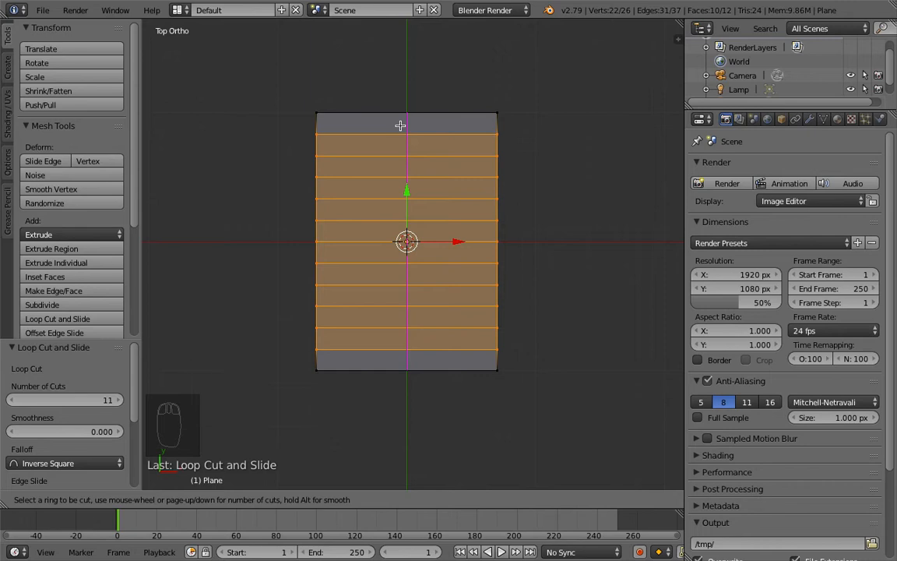
scroll(397, 127, up, 2)
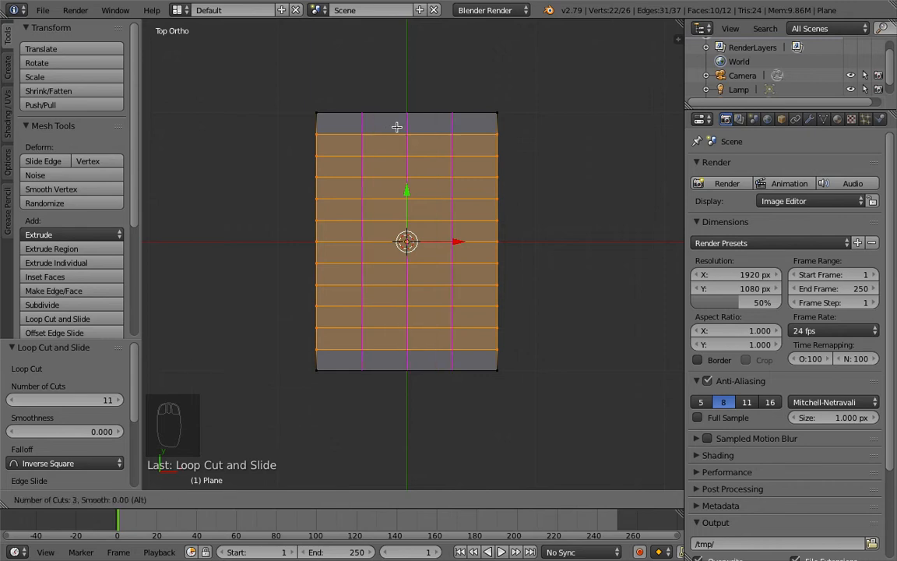
scroll(396, 127, up, 3)
scroll(397, 127, up, 1)
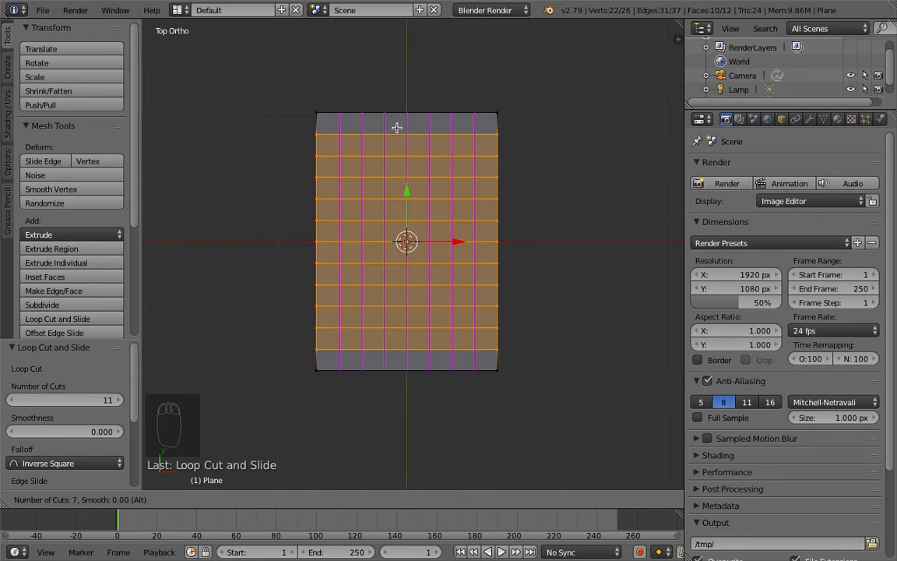
click(396, 127)
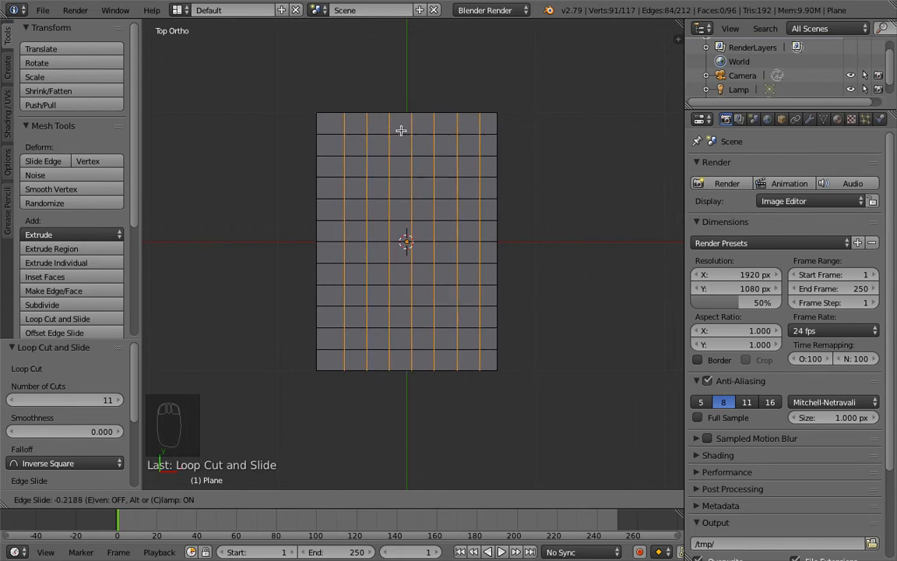
right_click(401, 131)
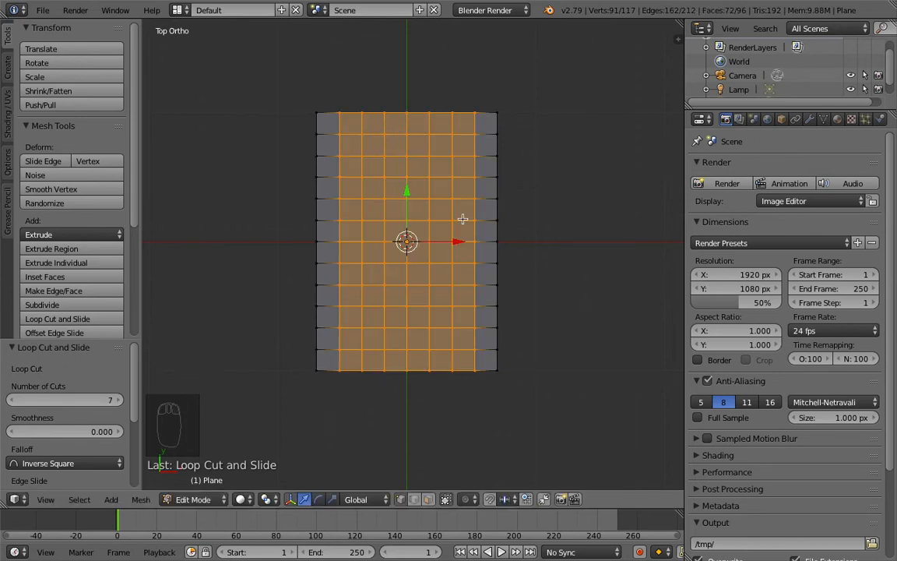
Step: In front view, select all geometry and extrude it upward by 0.1
key(a)
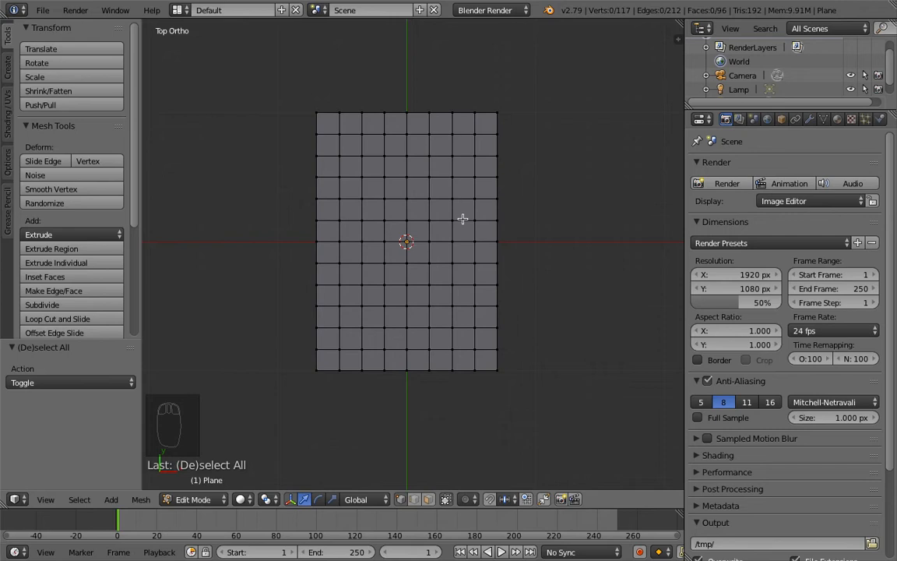
key(KP_1)
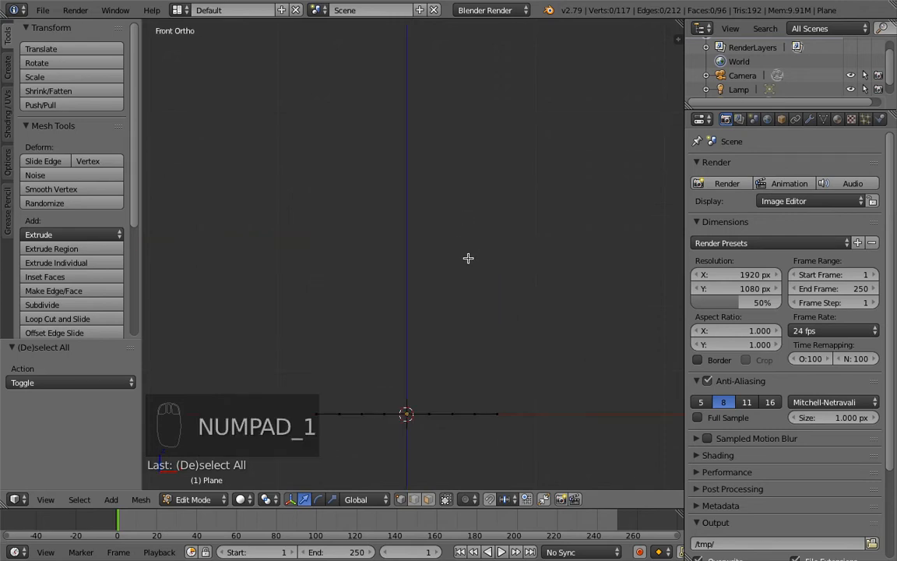
shift+middle_drag(488, 340, 496, 170)
scroll(455, 246, up, 2)
shift+middle_drag(453, 262, 449, 276)
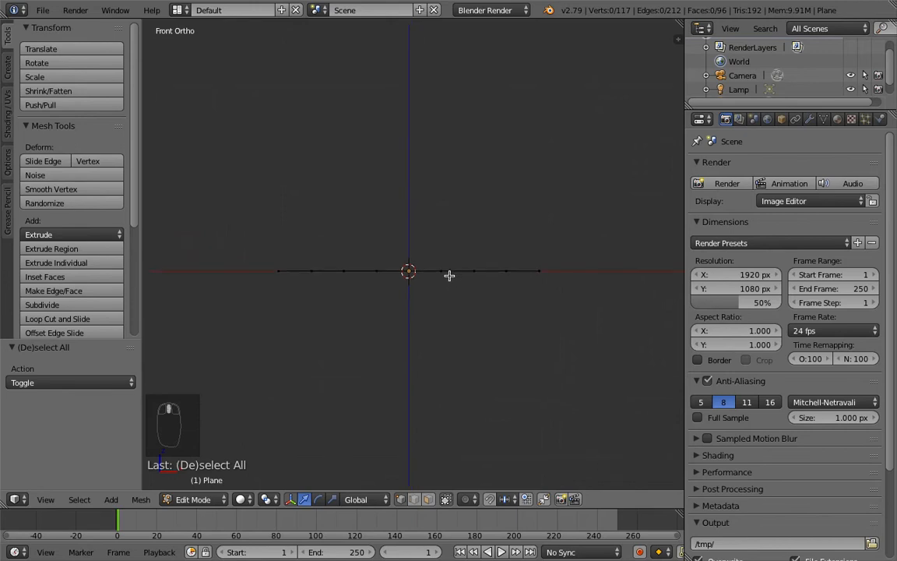
key(a)
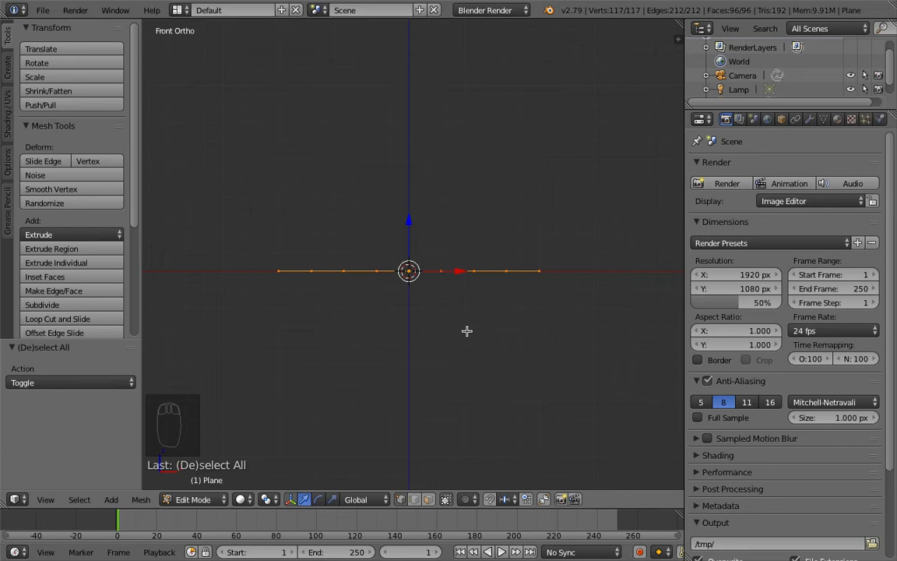
key(e)
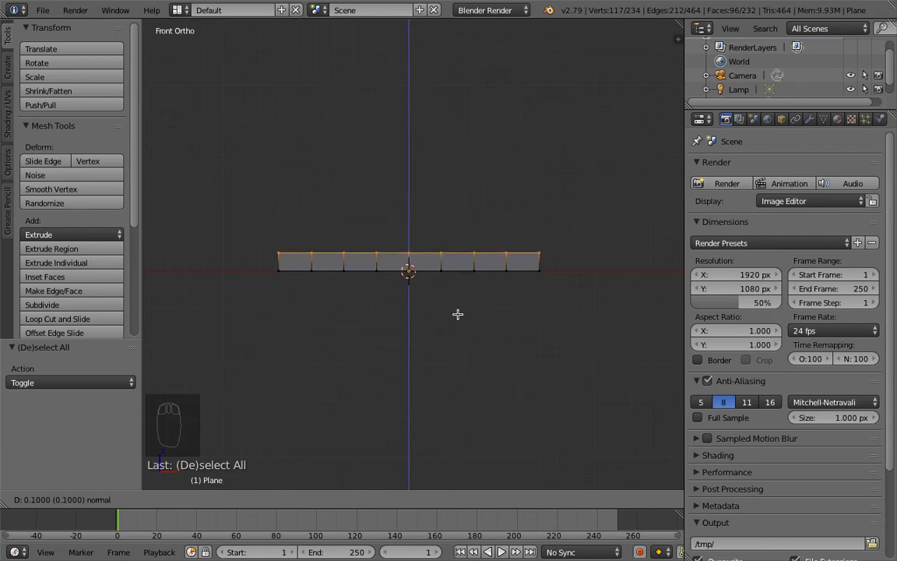
click(462, 306)
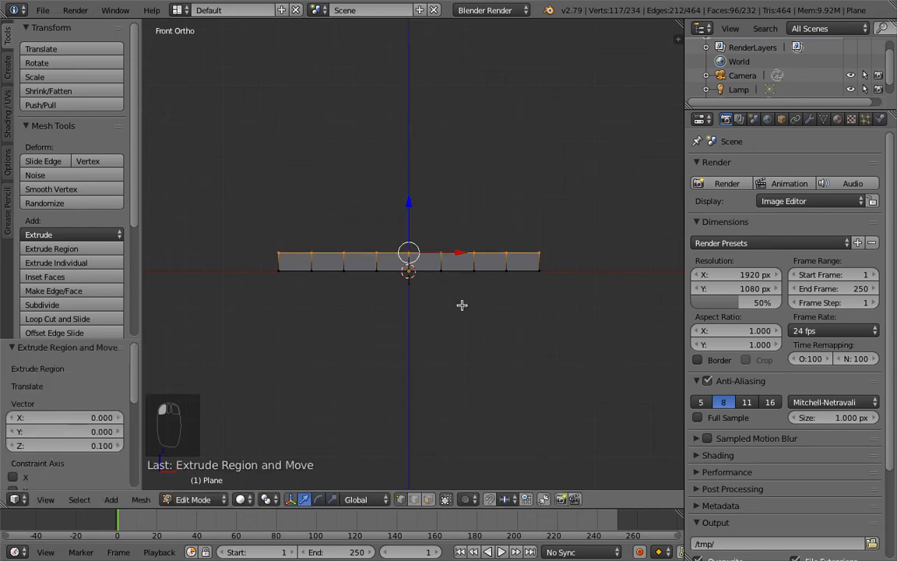
mouse_move(431, 298)
middle_down()
mouse_move(469, 280)
mouse_move(369, 298)
mouse_move(483, 345)
mouse_move(406, 341)
mouse_move(419, 349)
mouse_move(427, 295)
middle_up()
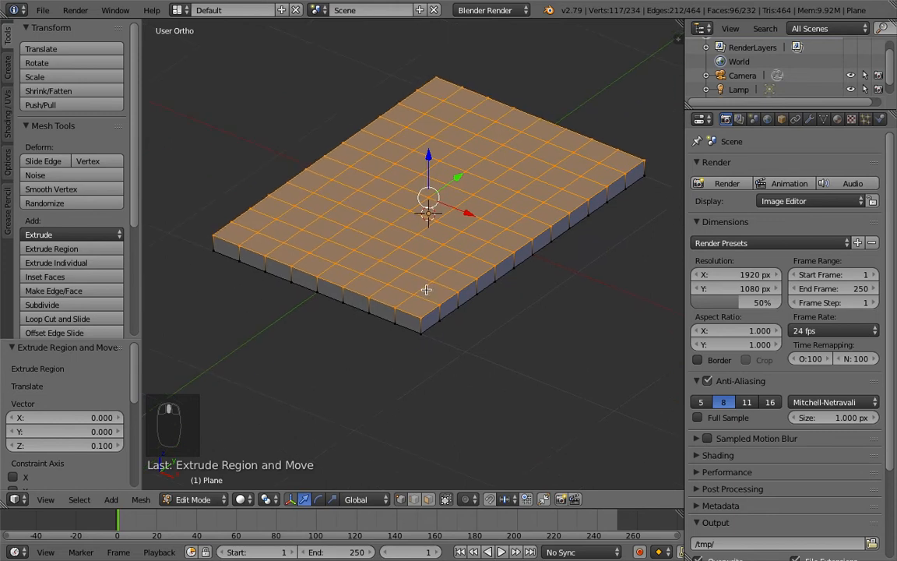
middle_drag(507, 298, 369, 307)
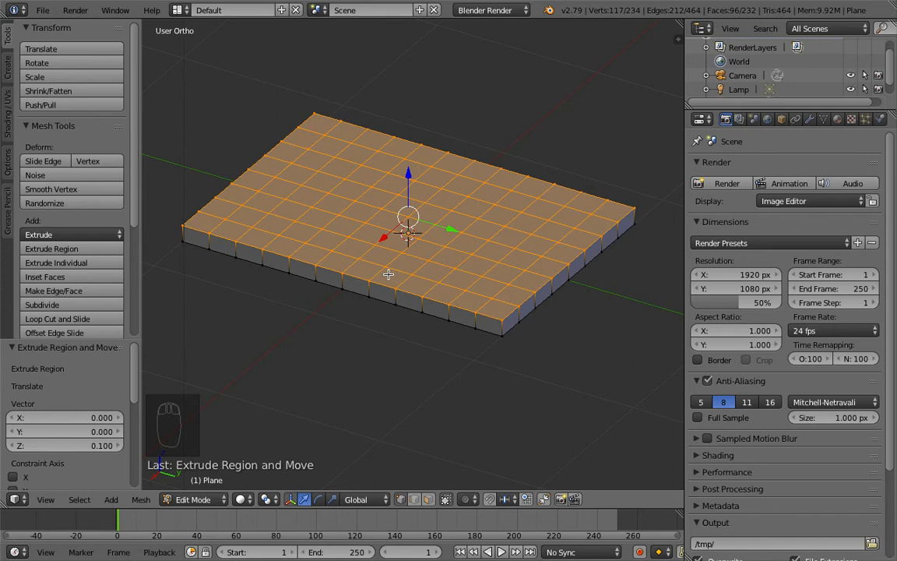
Step: Switch the viewport to wireframe shading and inspect the slab from an angle
key(KP_7)
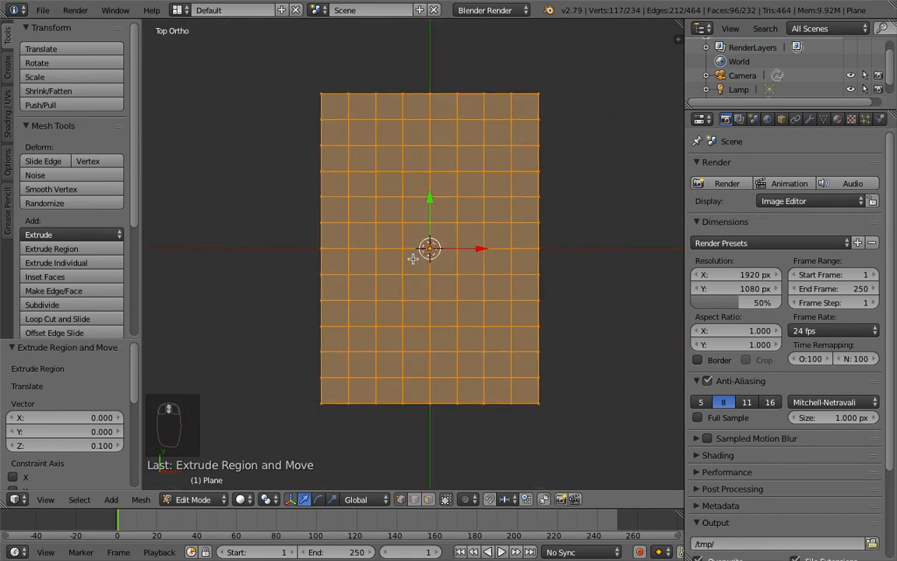
shift+middle_drag(459, 281, 457, 266)
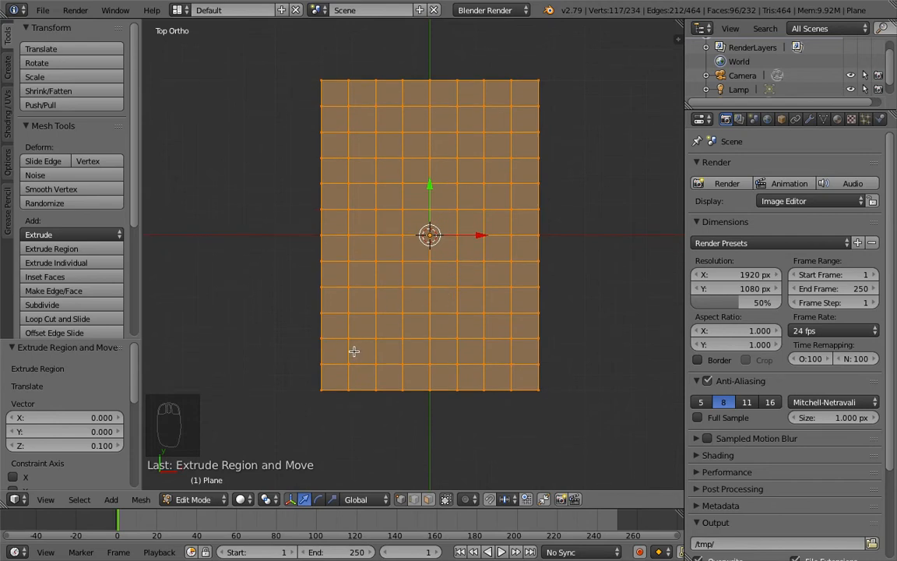
click(242, 499)
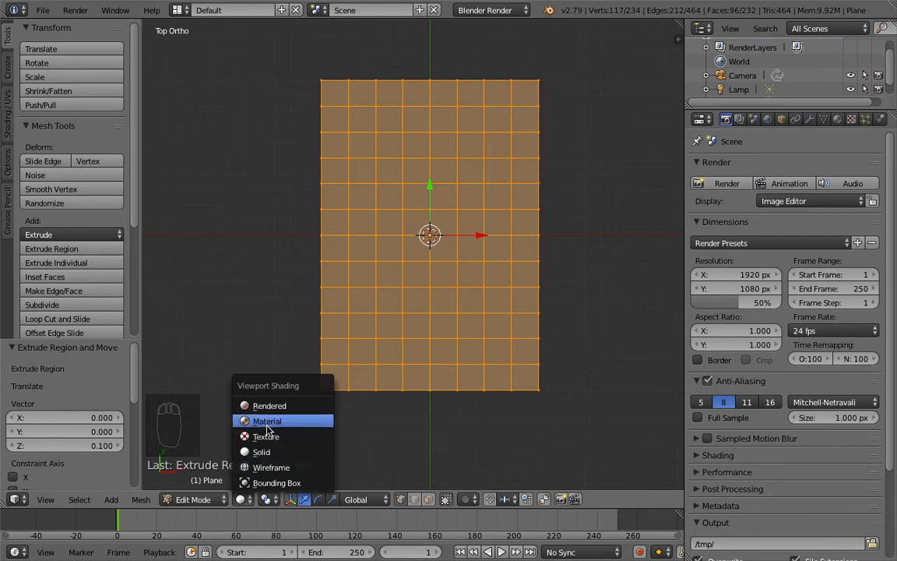
click(265, 467)
mouse_move(266, 469)
middle_down()
mouse_move(407, 349)
mouse_move(433, 258)
middle_up()
scroll(432, 258, up, 4)
scroll(432, 258, down, 3)
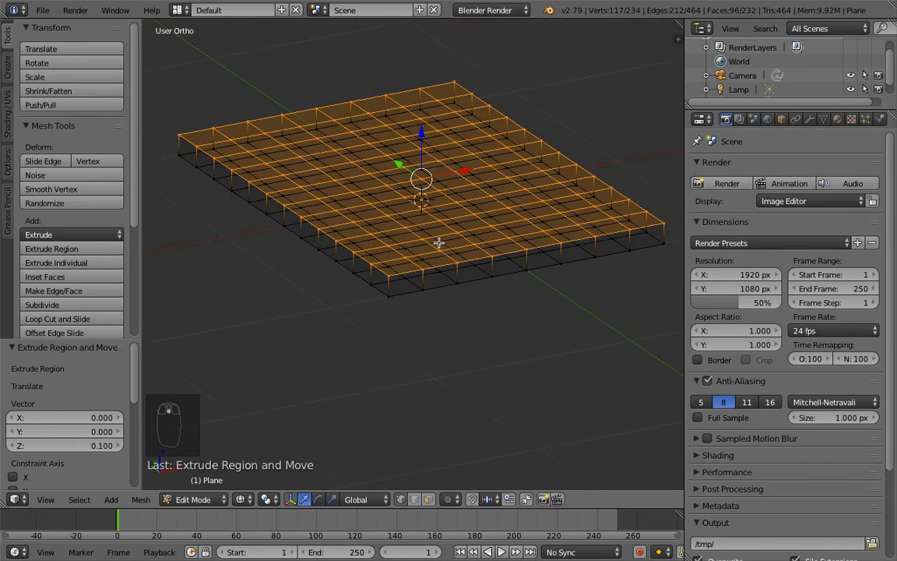
key(z)
key(z)
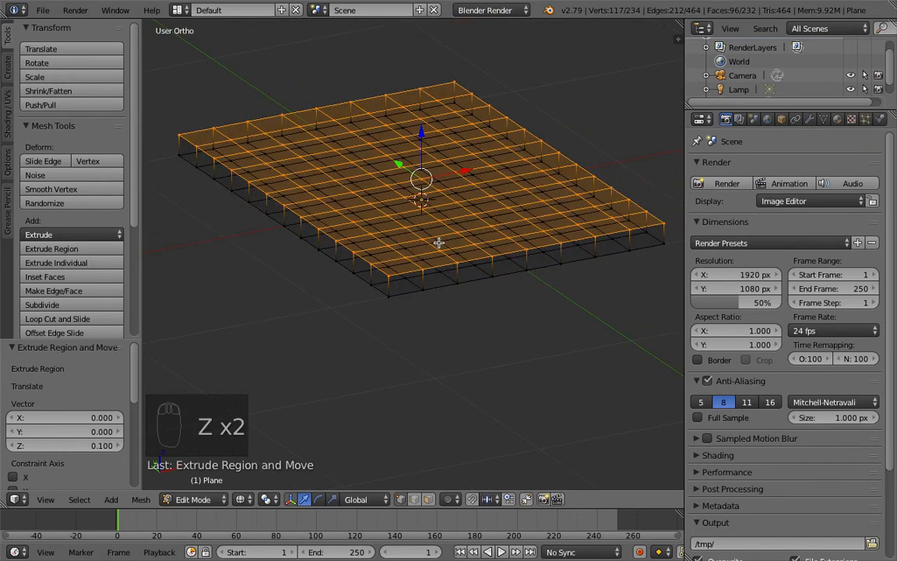
key(z)
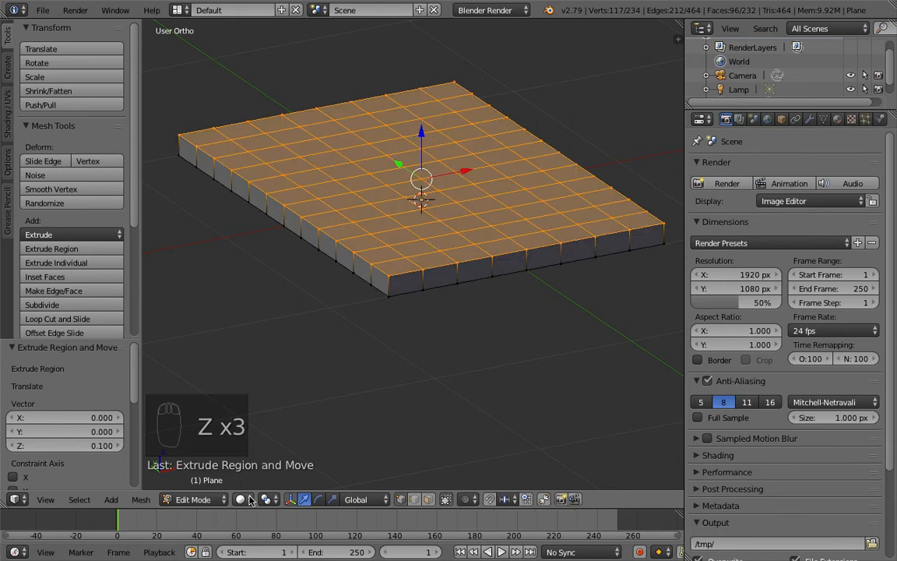
key(z)
key(z)
key(z)
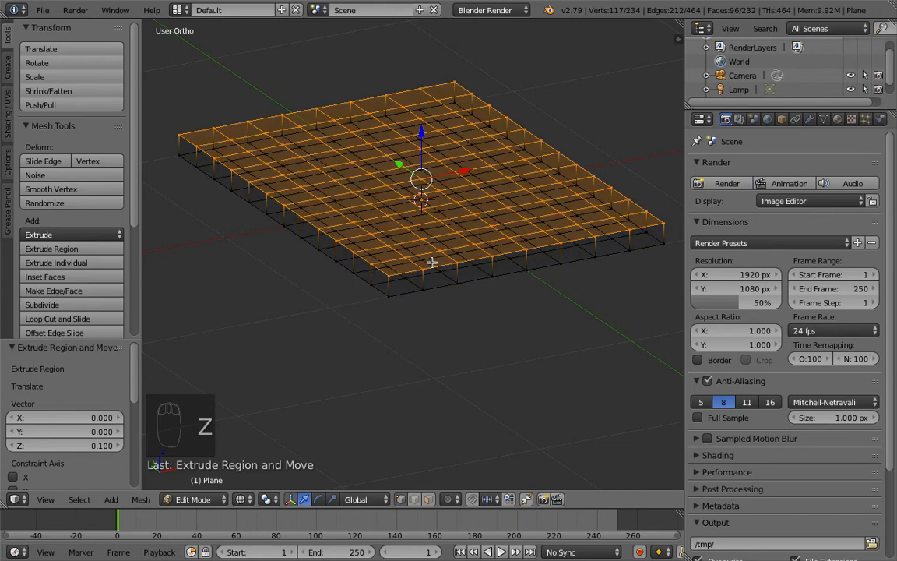
shift+middle_drag(431, 262, 434, 286)
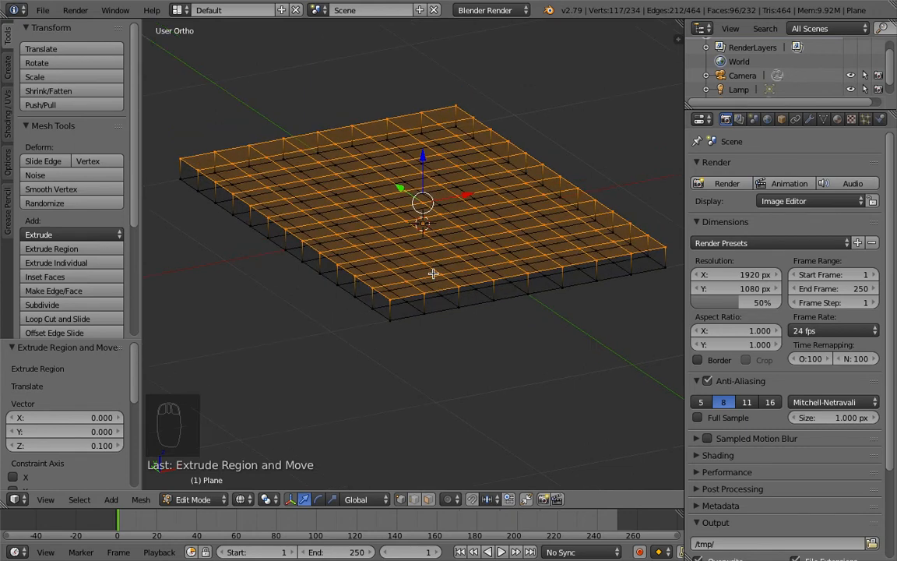
Step: In top view, deselect everything, box-select the upper half of the slab and delete those vertices
key(KP_7)
scroll(433, 273, up, 1)
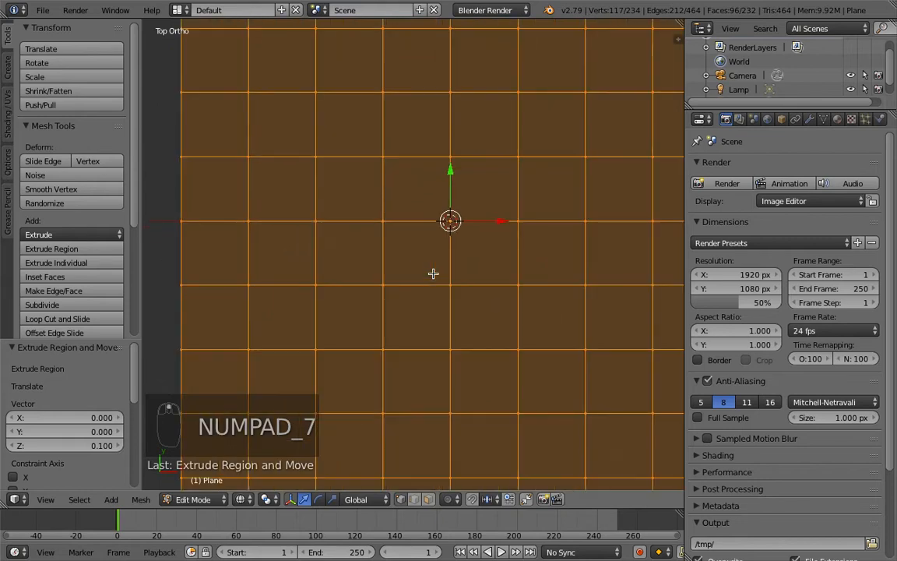
scroll(433, 272, down, 3)
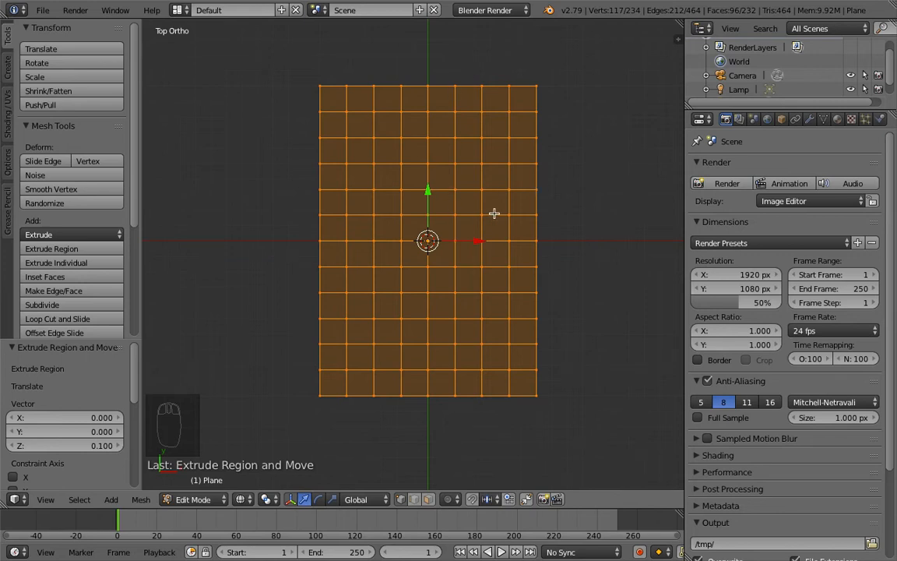
key(a)
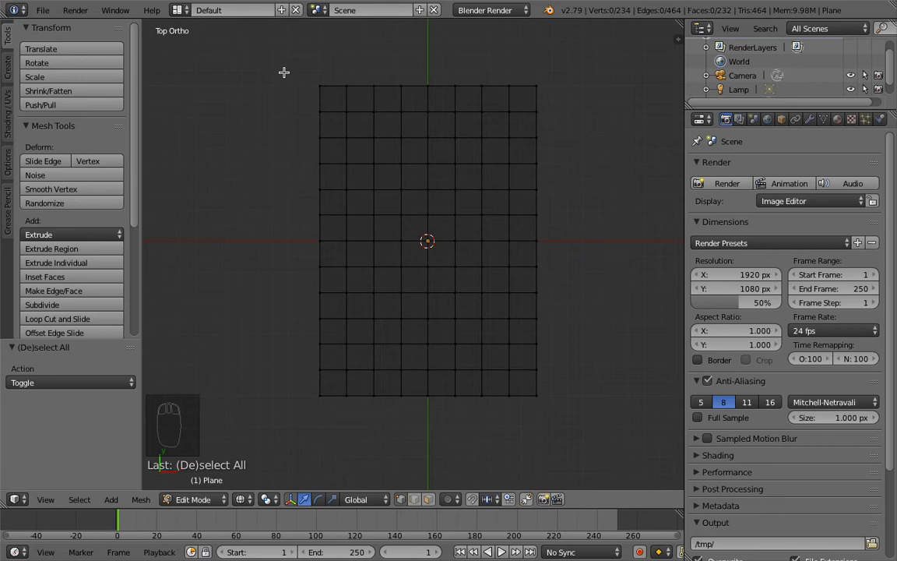
click(79, 499)
click(100, 484)
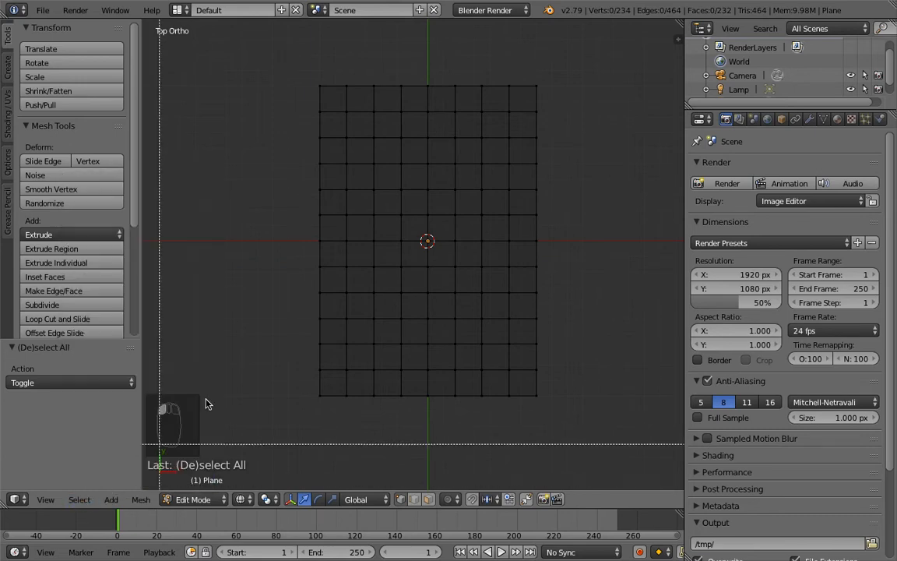
drag(278, 60, 279, 60)
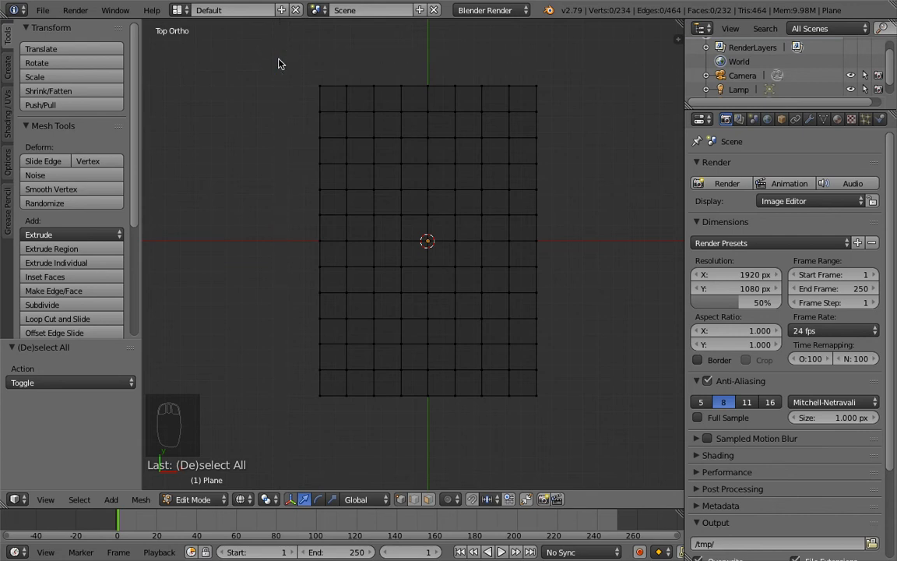
key(b)
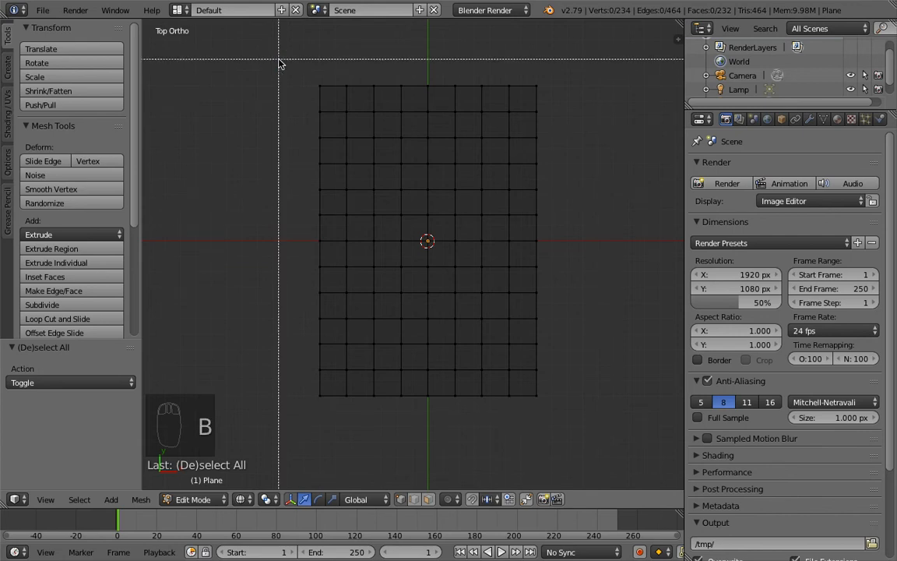
drag(283, 61, 573, 224)
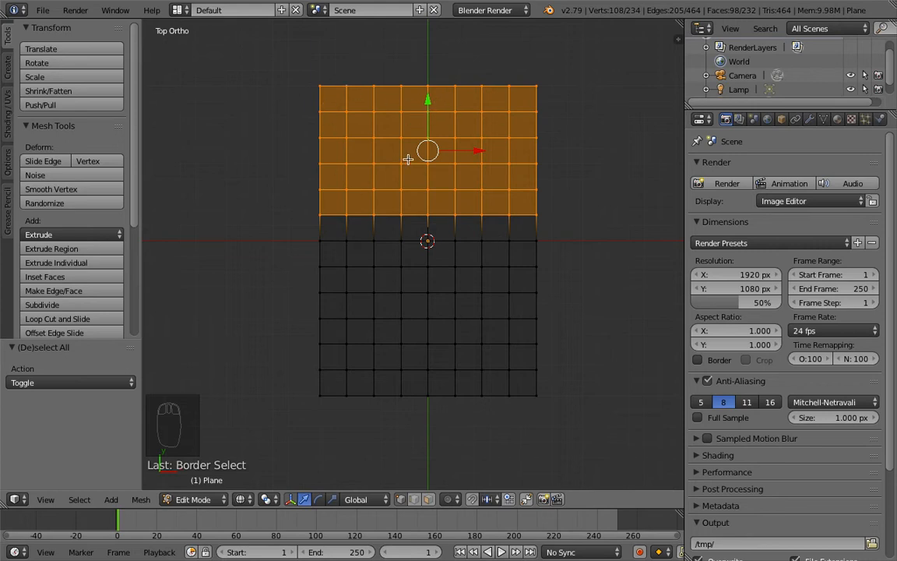
key(x)
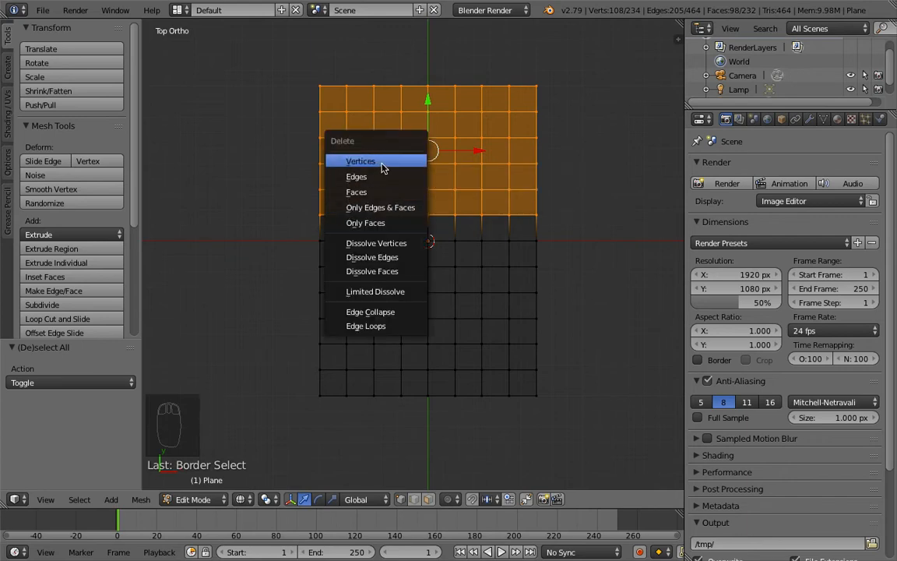
click(383, 168)
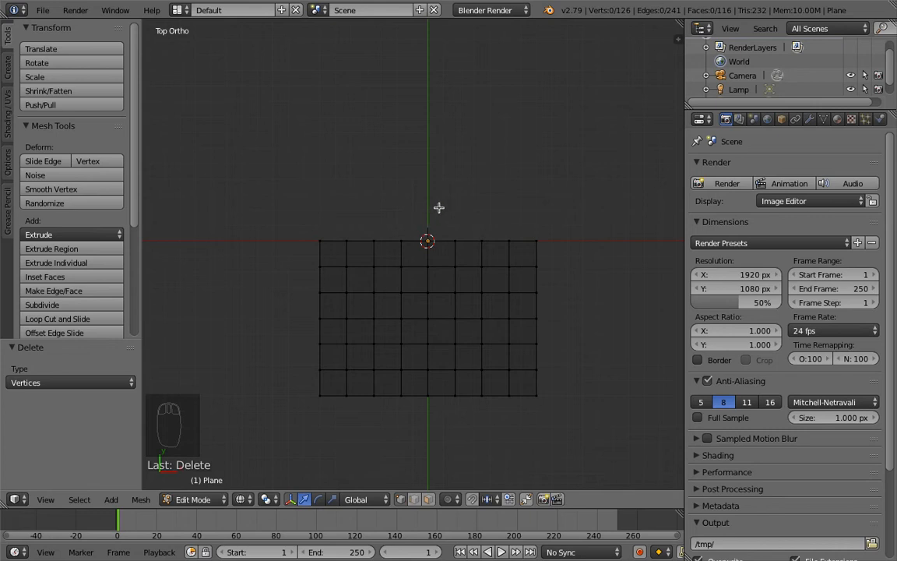
Step: Box-select the right half of the remaining slab and delete those vertices
key(b)
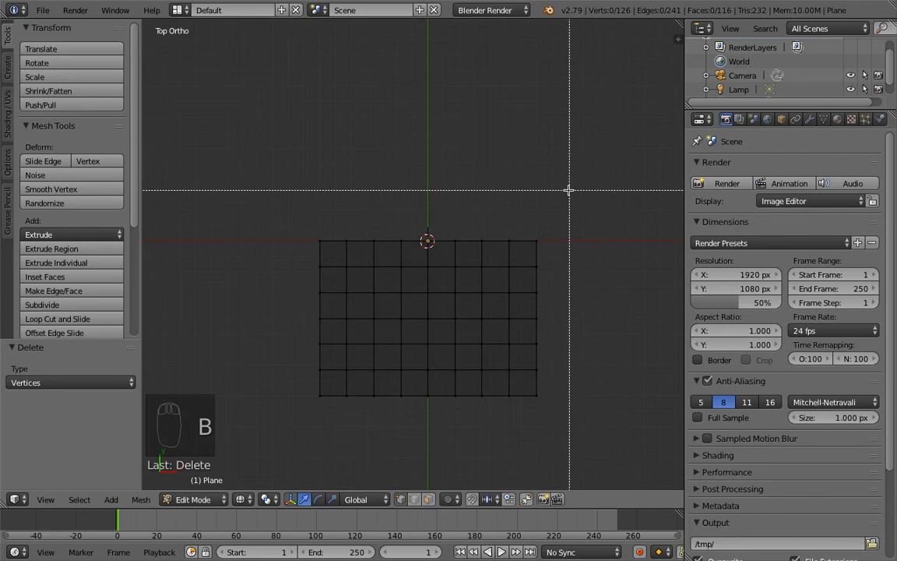
drag(571, 194, 438, 438)
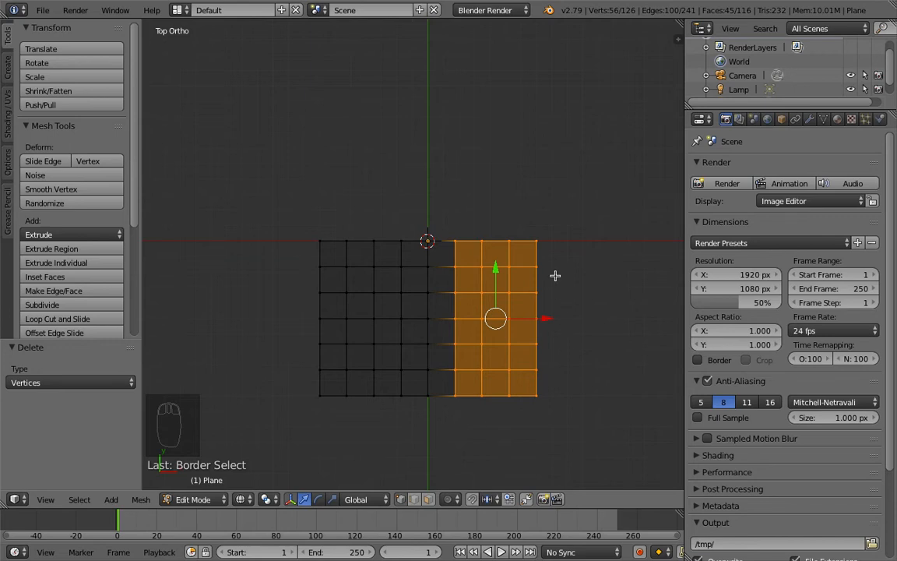
key(x)
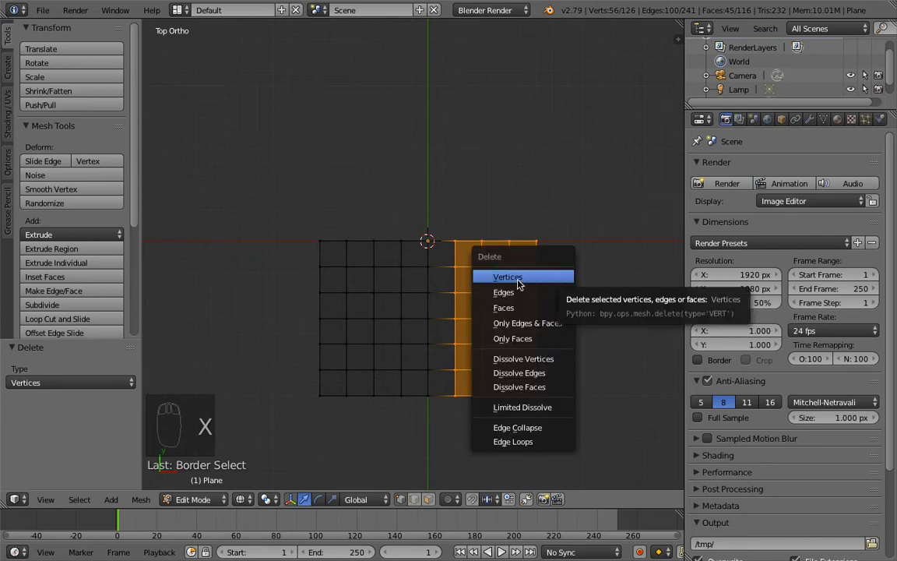
click(518, 281)
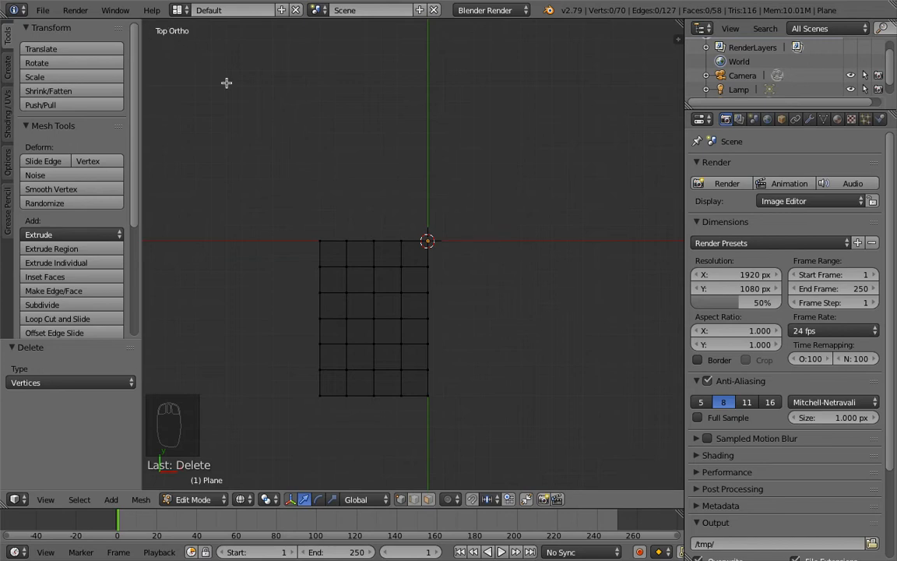
Step: Switch to bottom orthographic view and set the viewport shading back to Solid
key(ctrl+KP_7)
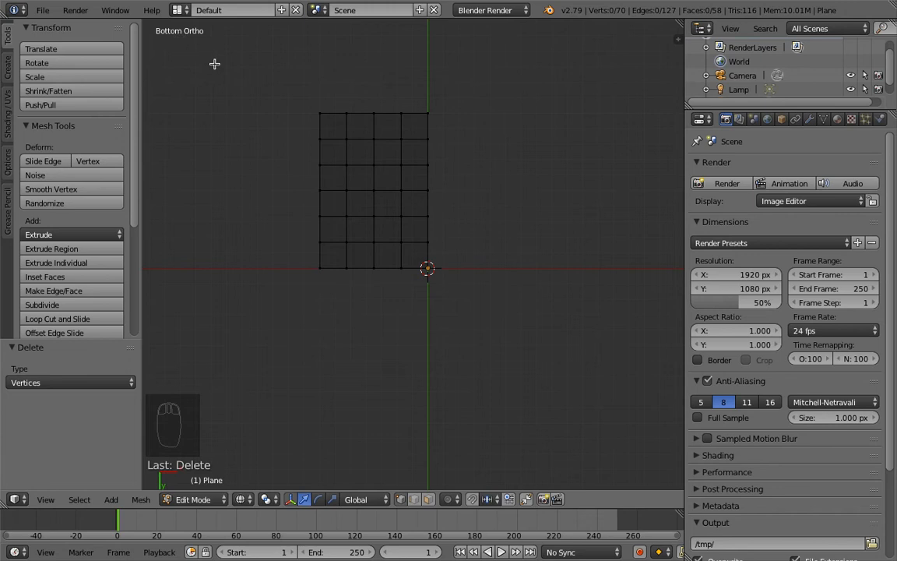
shift+middle_drag(200, 52, 216, 110)
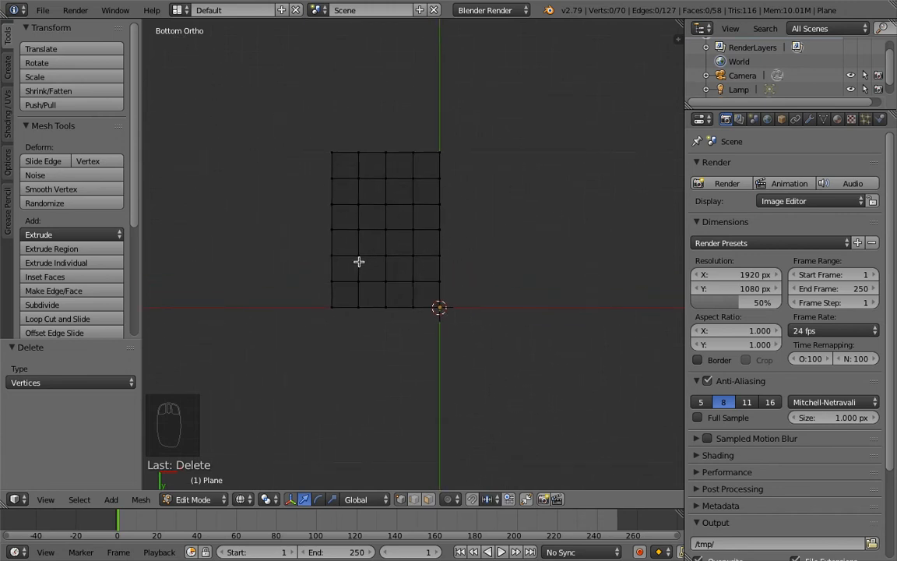
click(241, 499)
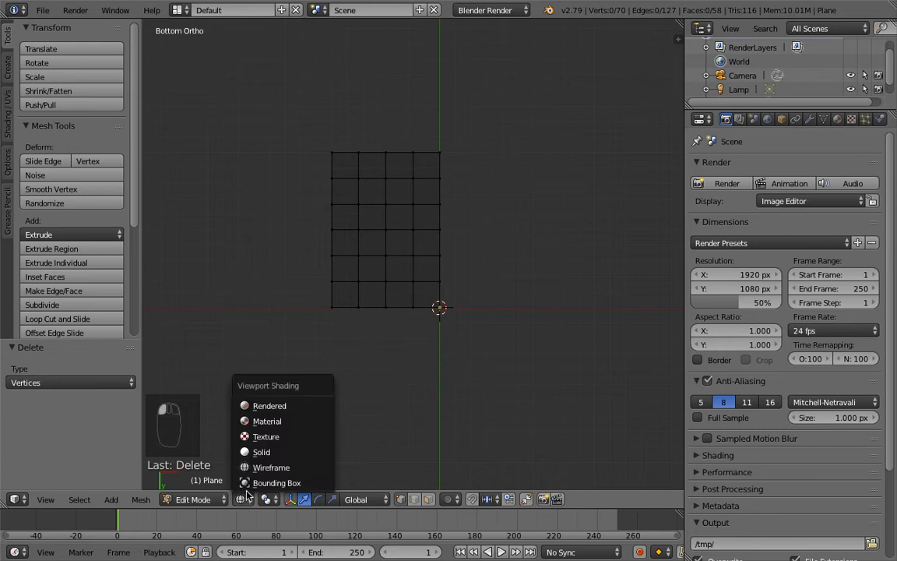
click(263, 455)
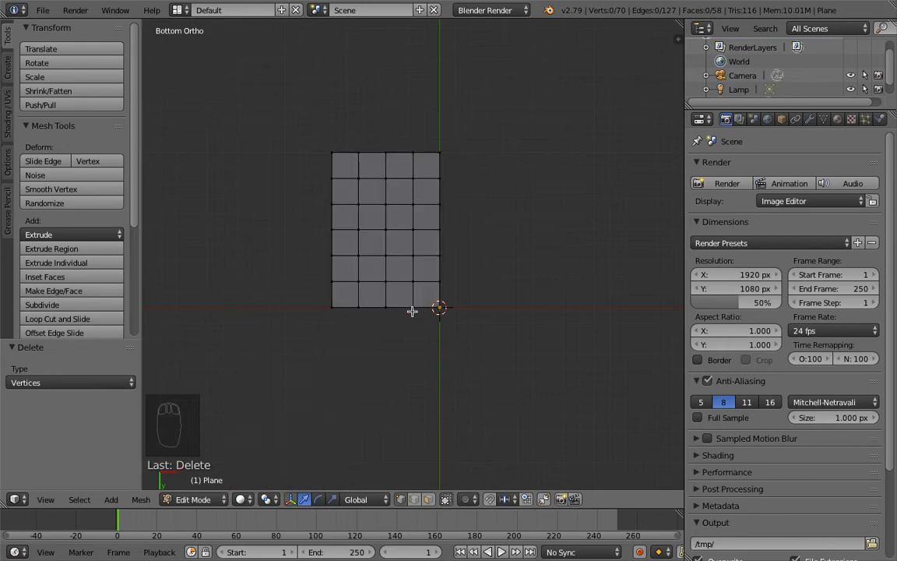
key(z)
key(z)
Step: Switch the mesh selection mode to Face select
click(428, 500)
click(402, 500)
click(430, 501)
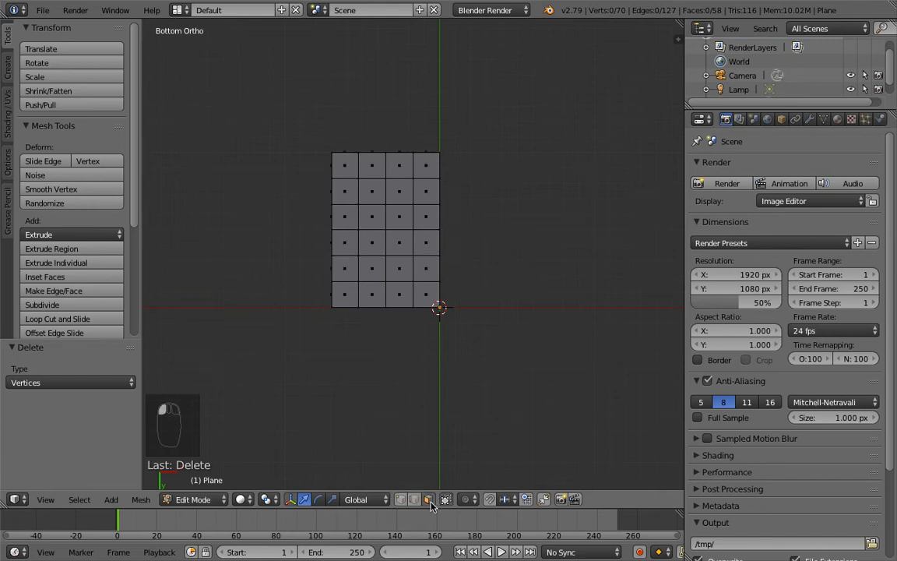
key(ctrl+Tab)
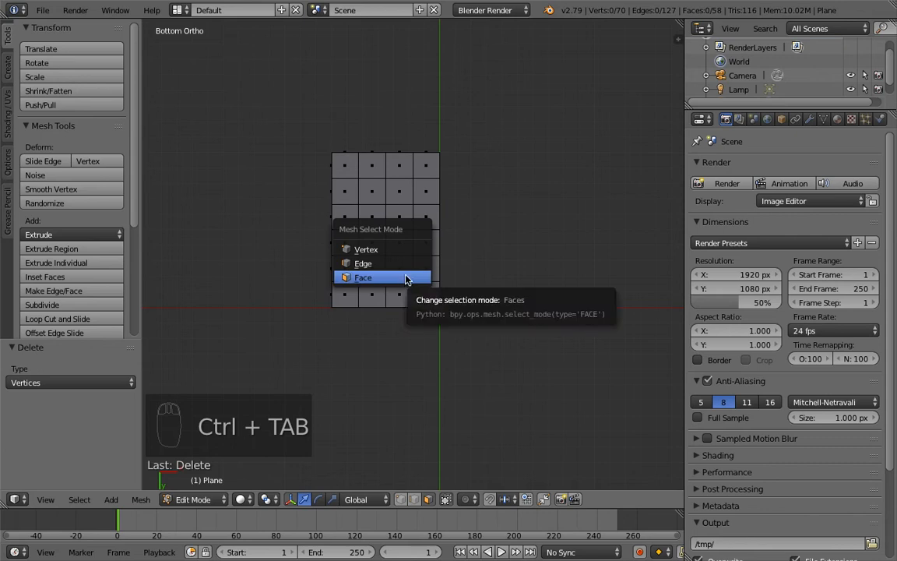
click(406, 278)
key(ctrl+Tab)
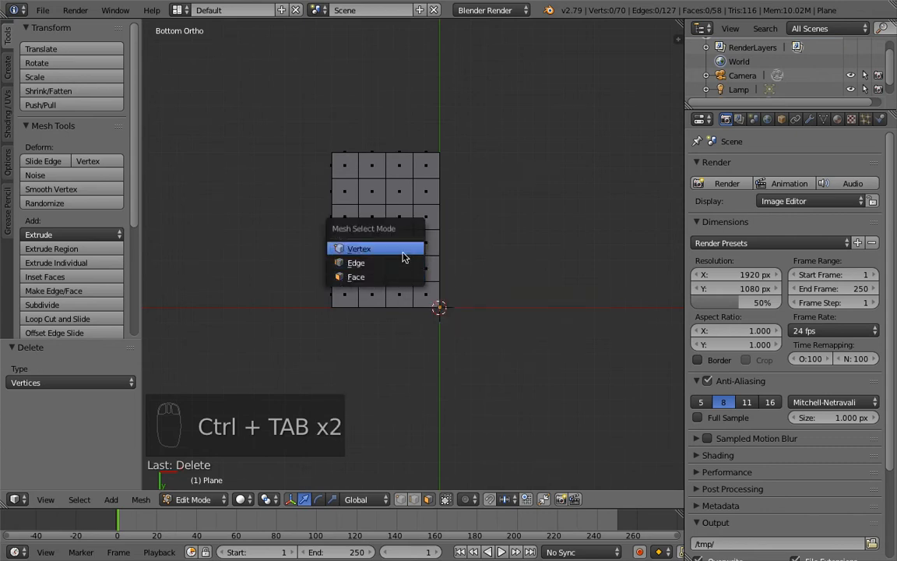
click(403, 250)
key(ctrl+Tab)
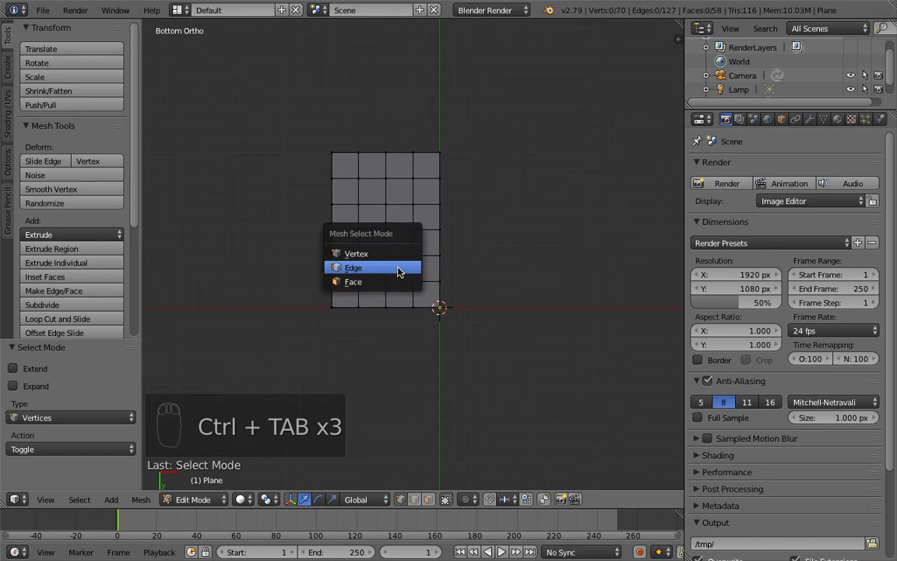
click(397, 281)
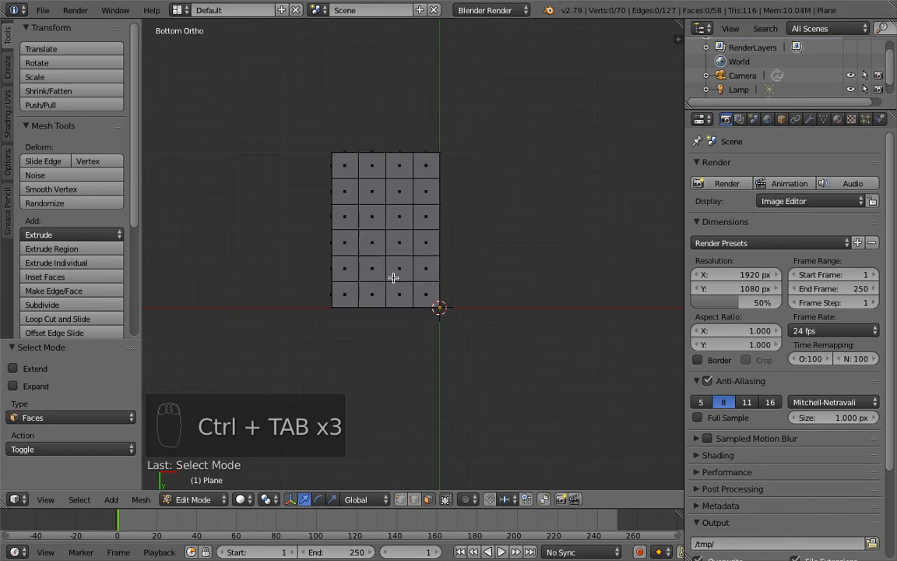
Step: Select the bottom face in the second row, second column and, in front view, extrude it downward by 0.9 as a leg
right_click(370, 195)
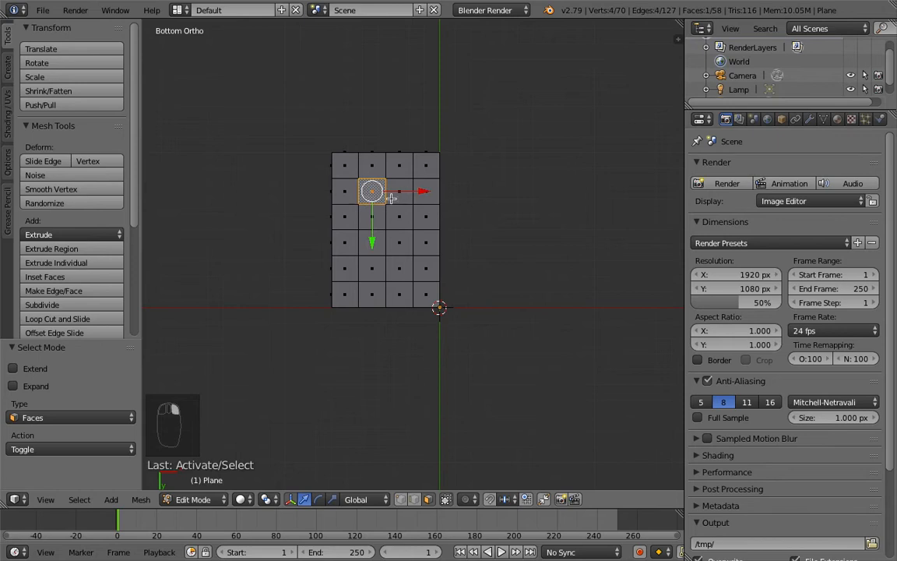
shift+middle_drag(389, 195, 380, 179)
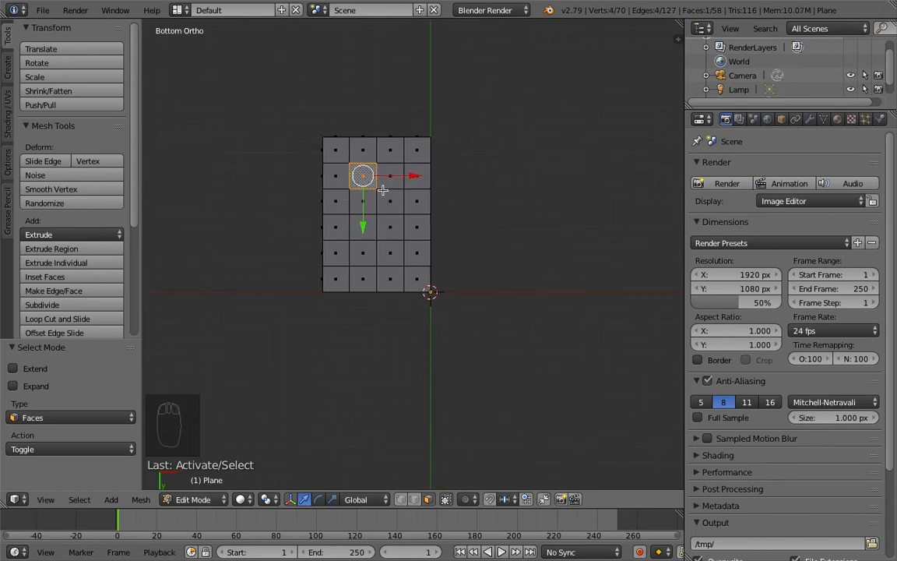
right_click(372, 183)
key(KP_1)
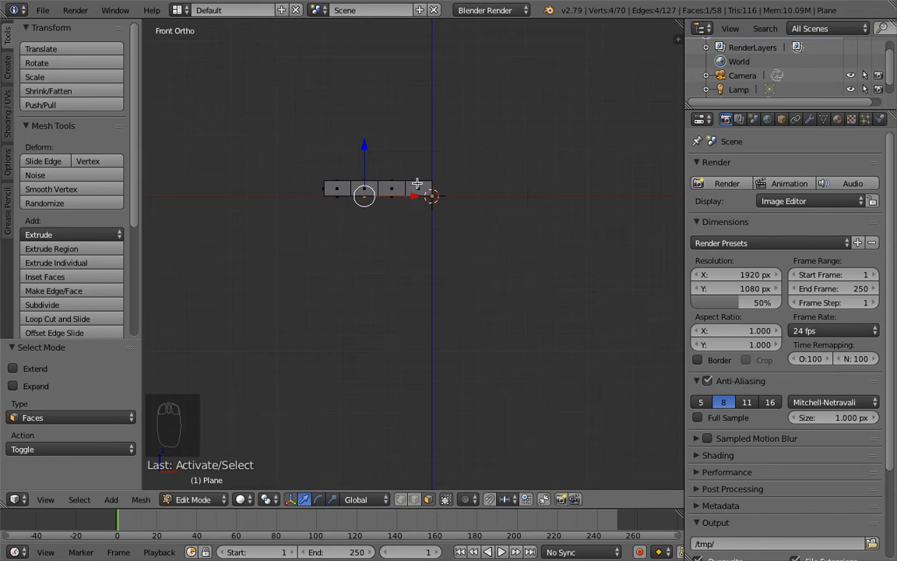
key(e)
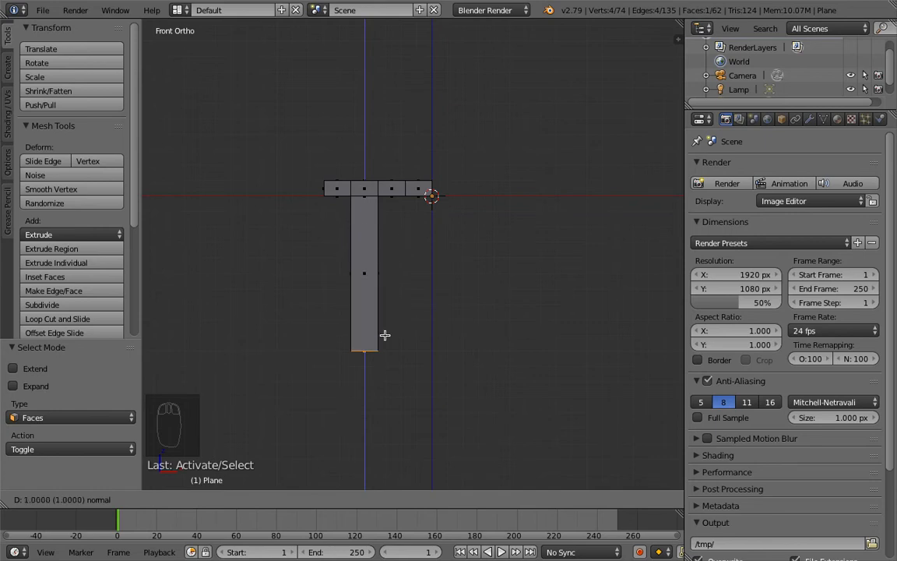
click(385, 320)
middle_drag(397, 226, 383, 251)
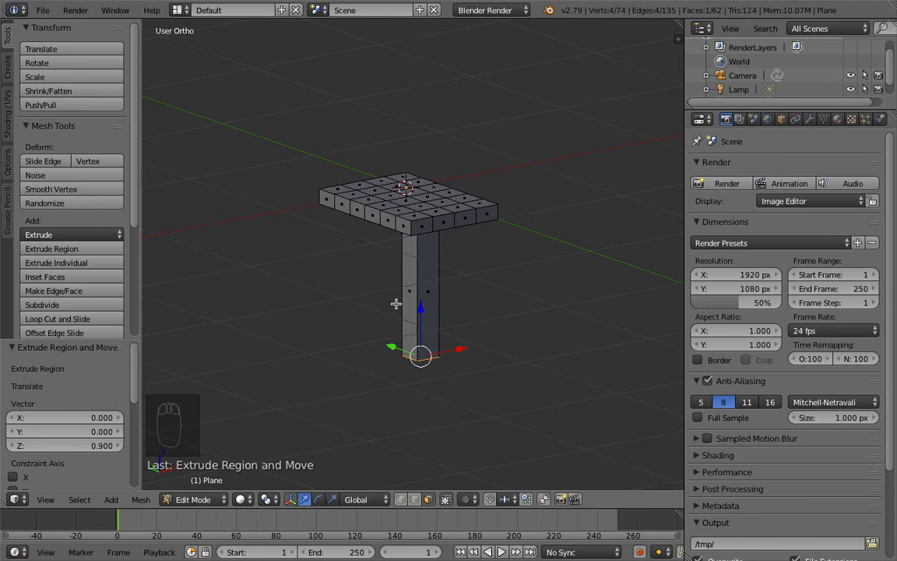
Step: Leave Edit Mode and return to Object Mode for the table mesh
click(193, 500)
middle_drag(414, 307, 389, 237)
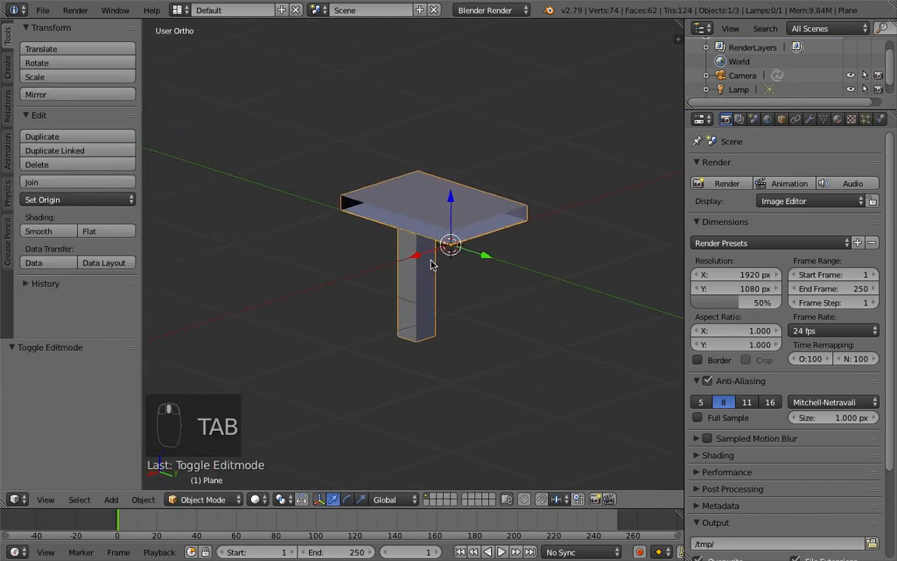
shift+middle_drag(381, 282, 460, 222)
middle_drag(366, 247, 340, 247)
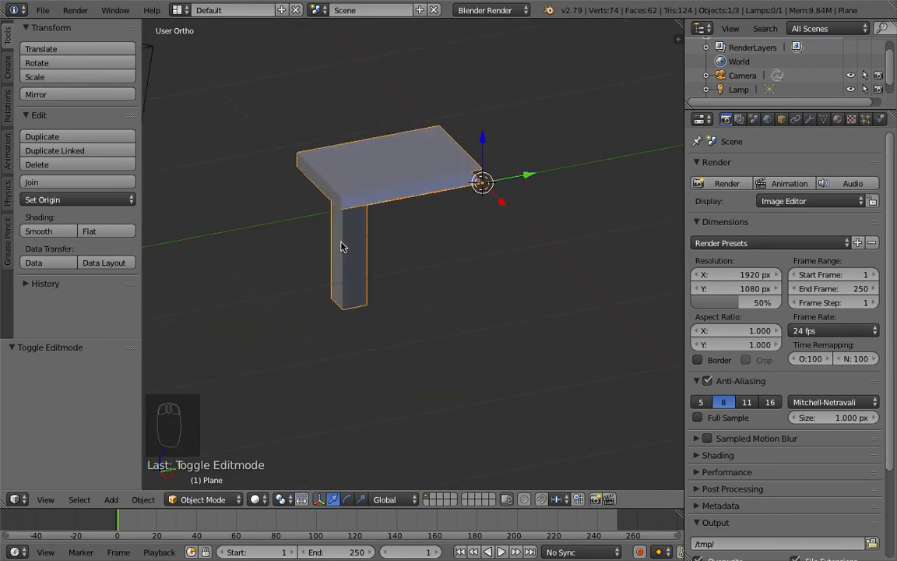
shift+middle_drag(431, 235, 389, 272)
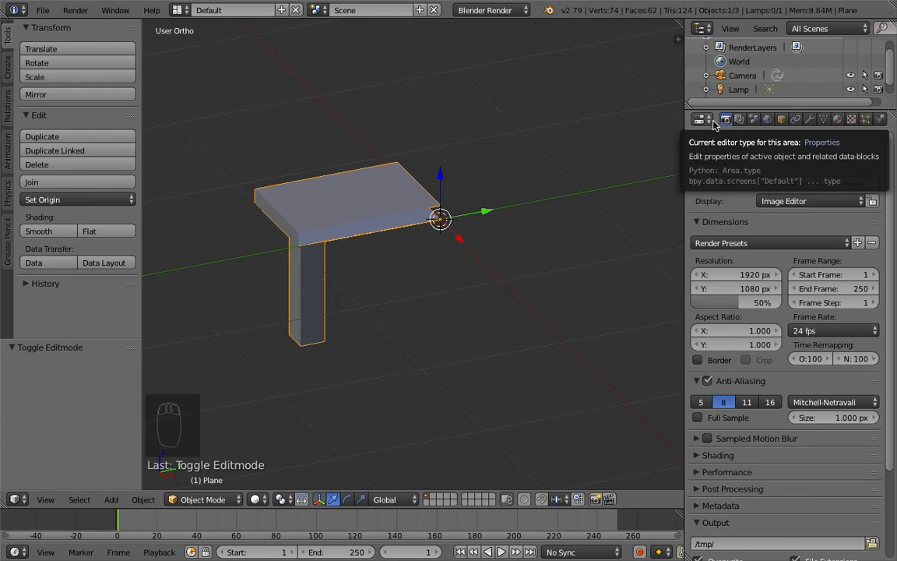
Step: Add a Mirror modifier to the table object
click(809, 120)
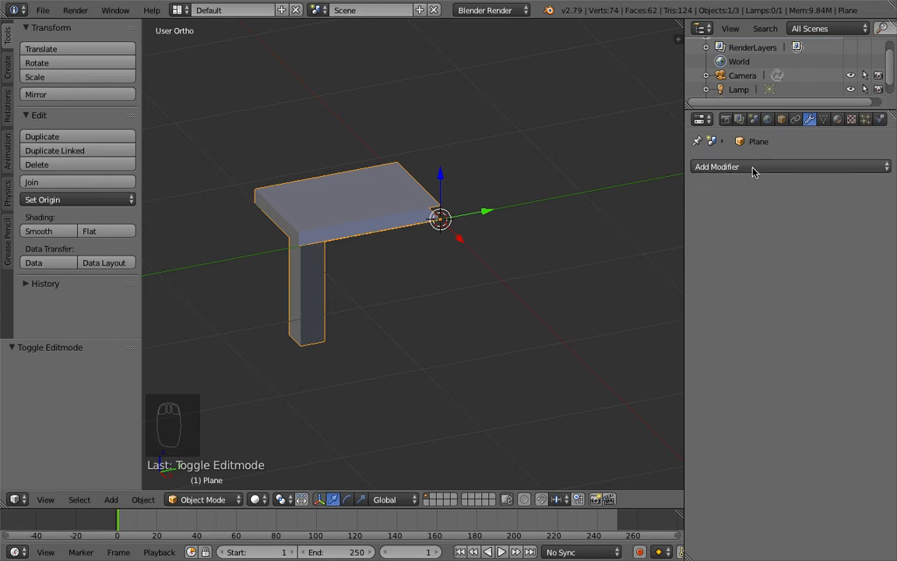
click(752, 169)
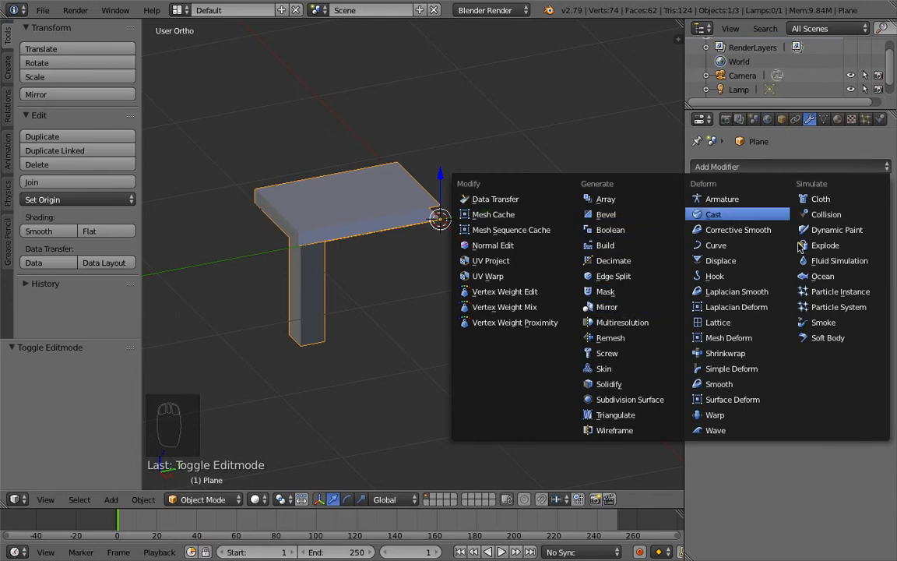
click(620, 311)
middle_drag(621, 315, 549, 282)
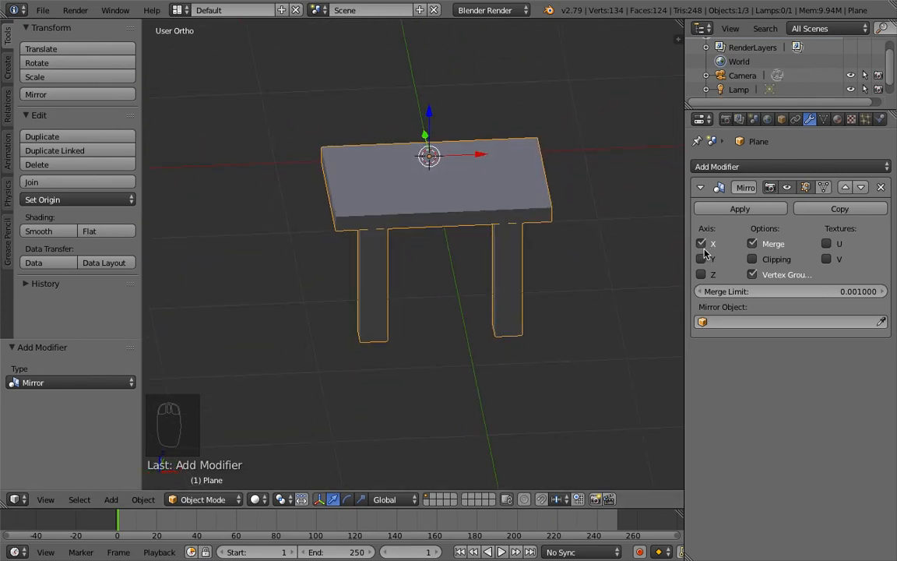
middle_drag(563, 259, 635, 289)
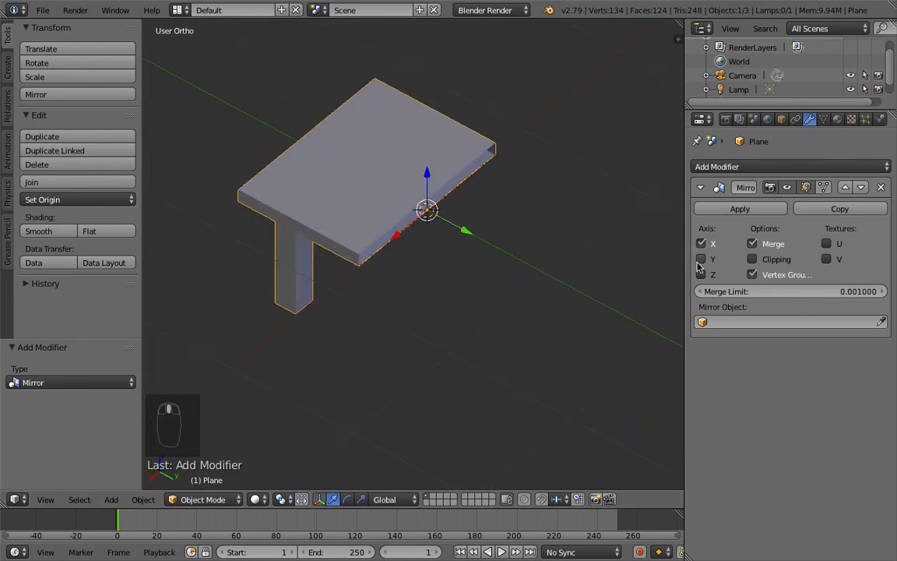
middle_drag(465, 249, 507, 250)
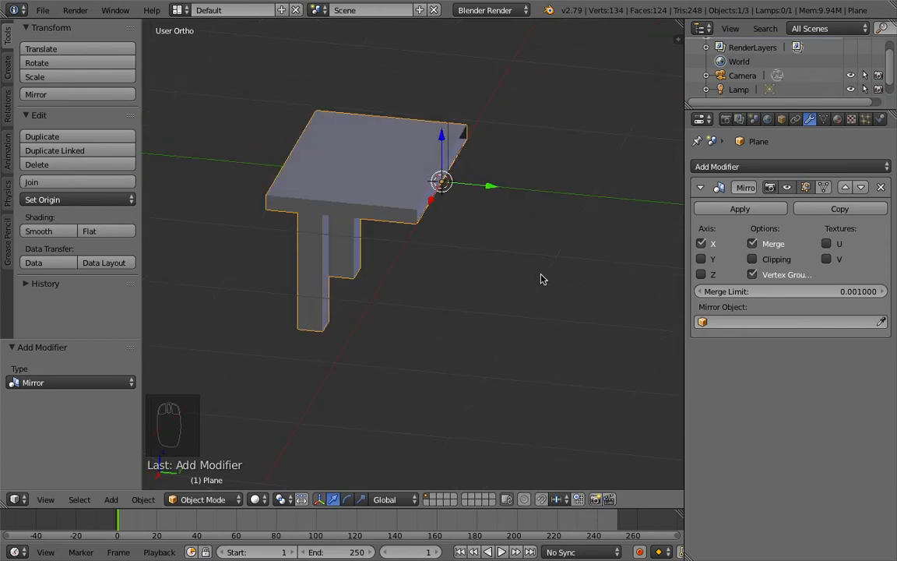
Step: Enable the Y axis in the Mirror modifier so all four legs are mirrored
click(701, 259)
middle_drag(557, 266, 423, 233)
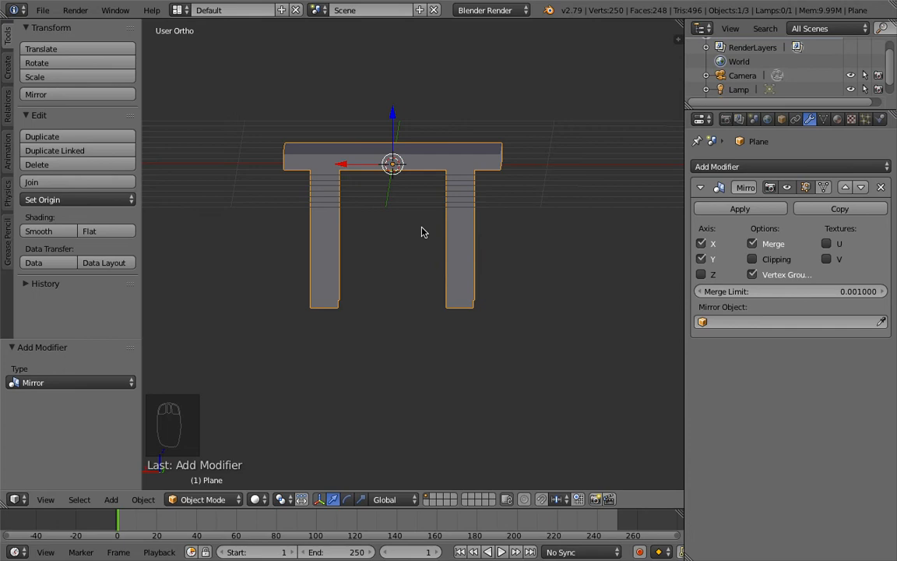
middle_drag(423, 233, 403, 279)
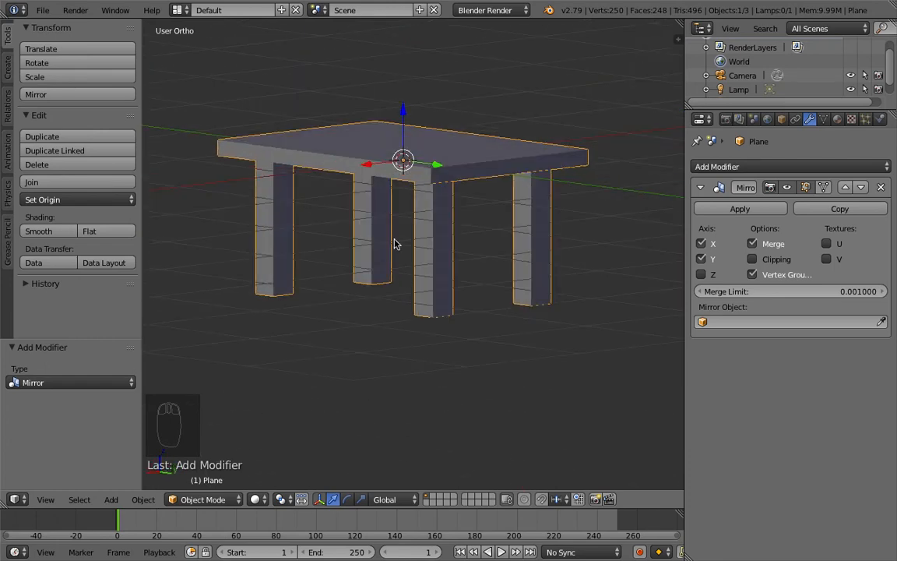
middle_drag(394, 244, 410, 281)
mouse_move(427, 221)
middle_down()
mouse_move(510, 292)
mouse_move(509, 306)
mouse_move(537, 255)
mouse_move(435, 222)
middle_up()
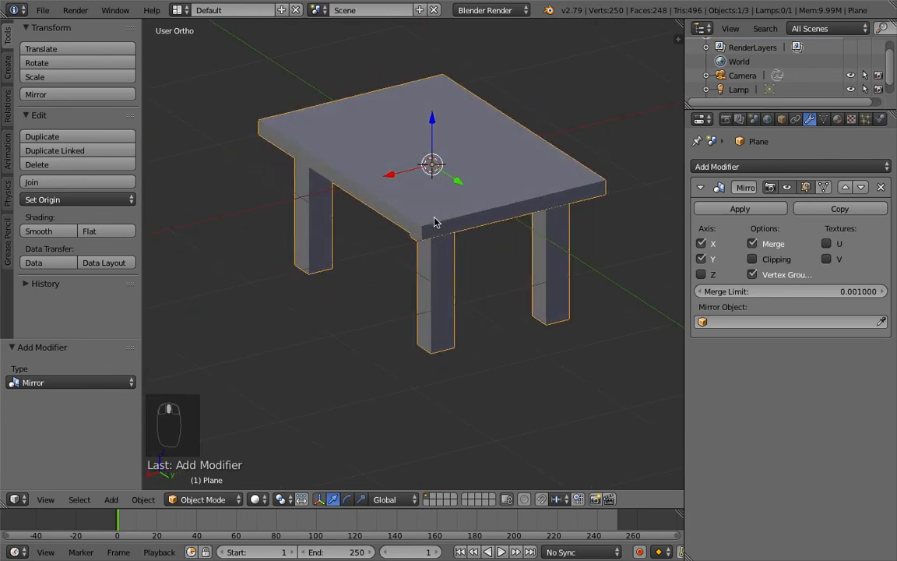
shift+middle_drag(455, 190, 457, 222)
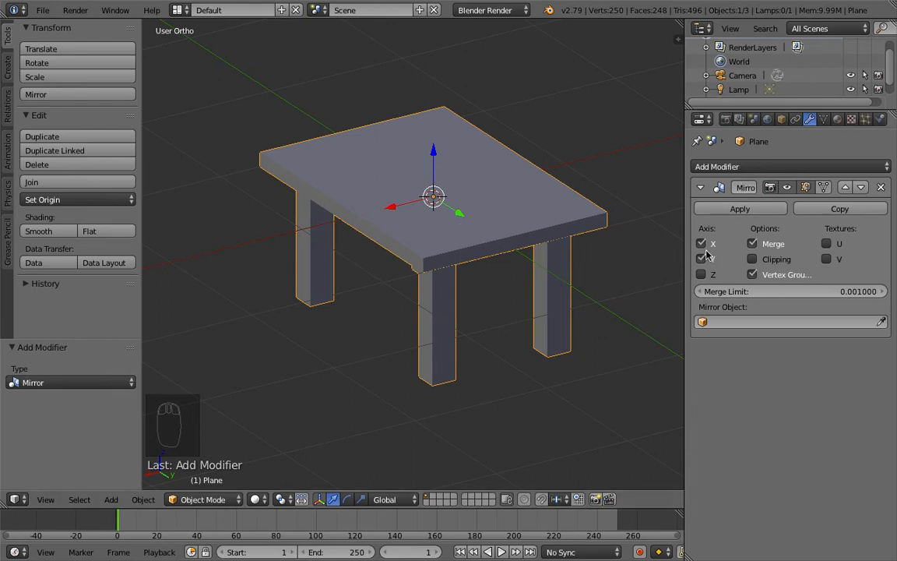
shift+middle_drag(480, 200, 505, 253)
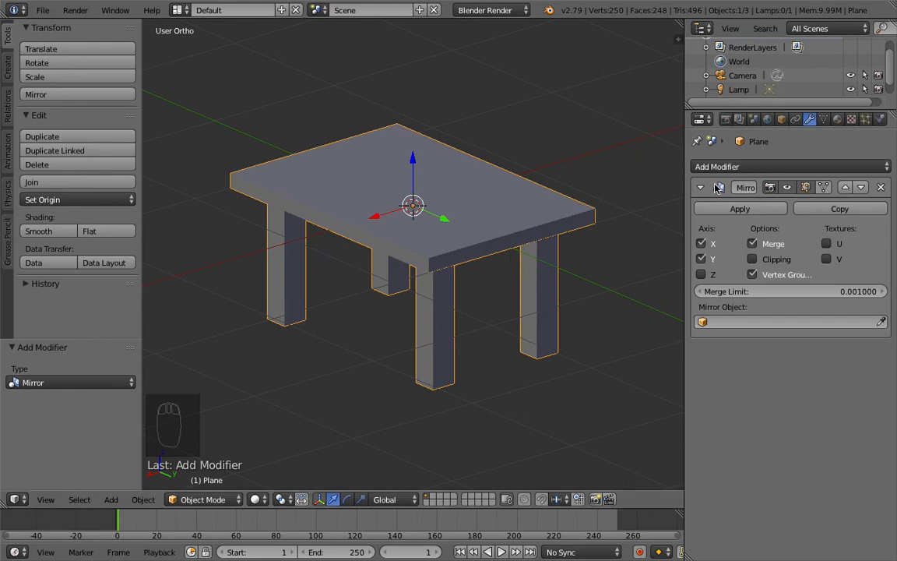
Step: Create a new material for the table and name it kayu
click(837, 121)
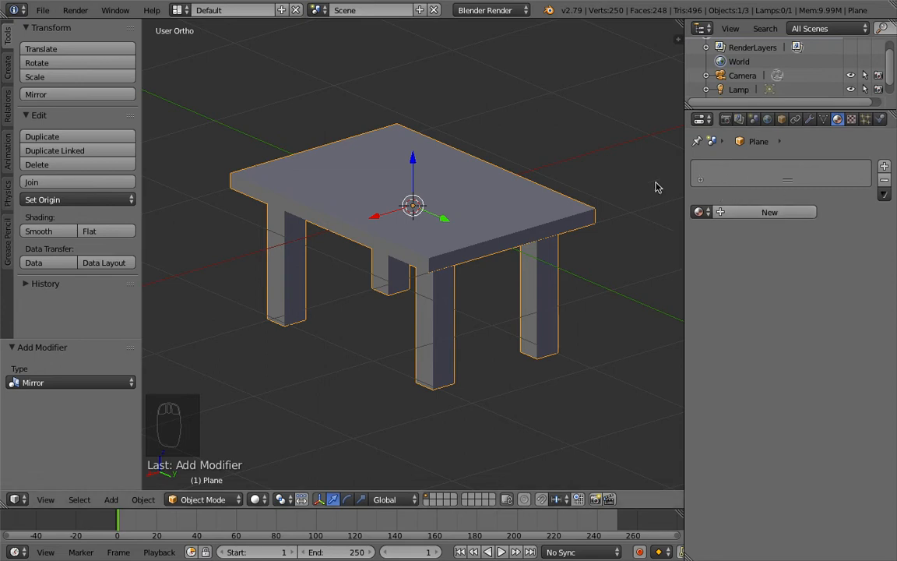
click(749, 216)
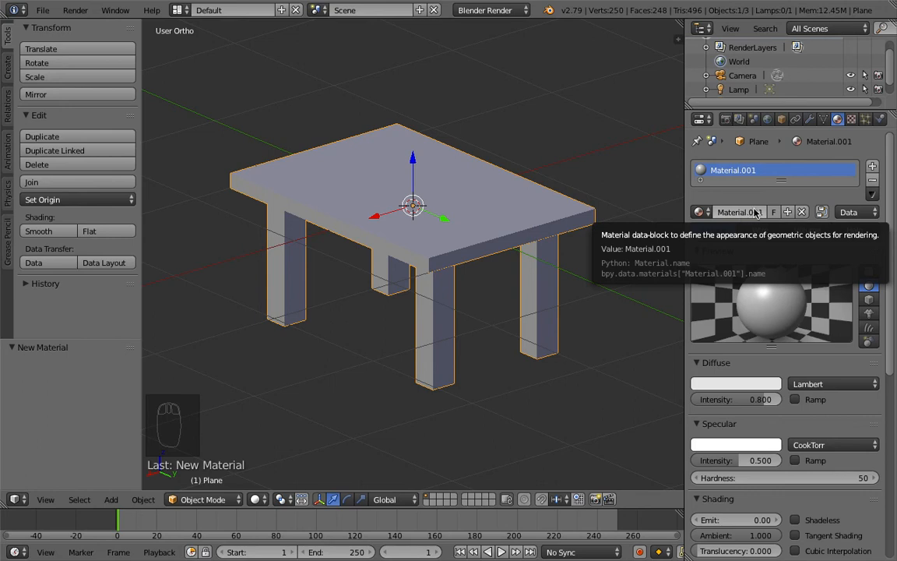
click(743, 212)
text(kayu)
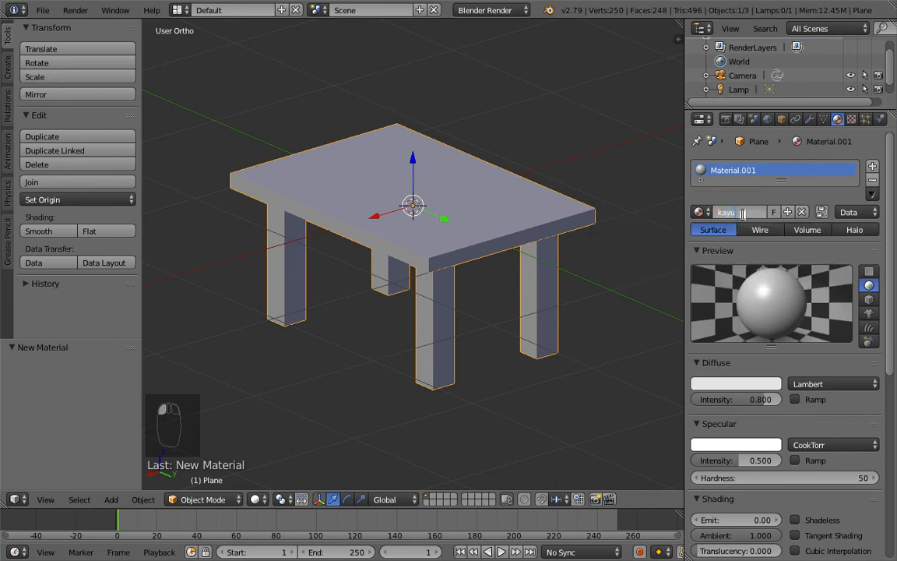
key(Return)
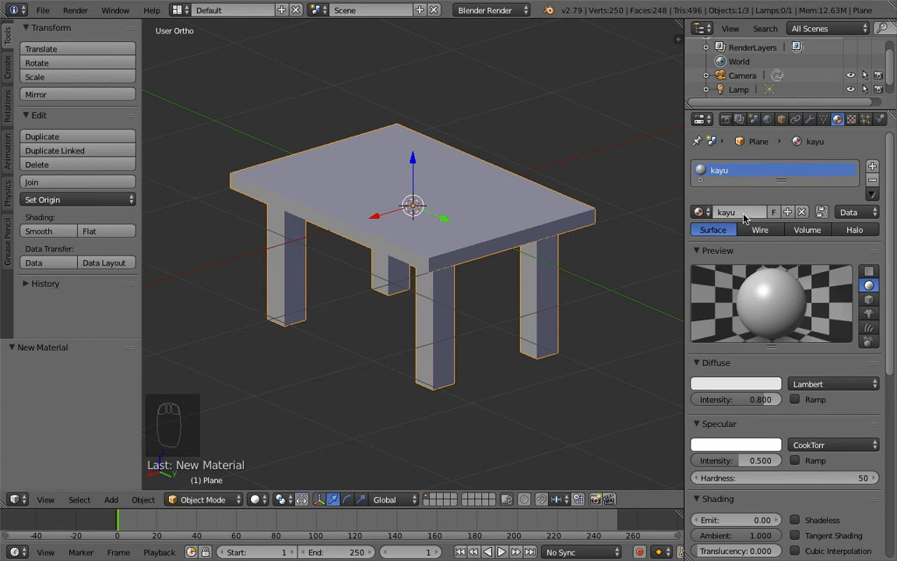
Step: Set the kayu material's diffuse color to a brown wood tone
click(727, 384)
click(699, 263)
drag(699, 262, 696, 271)
drag(769, 204, 770, 243)
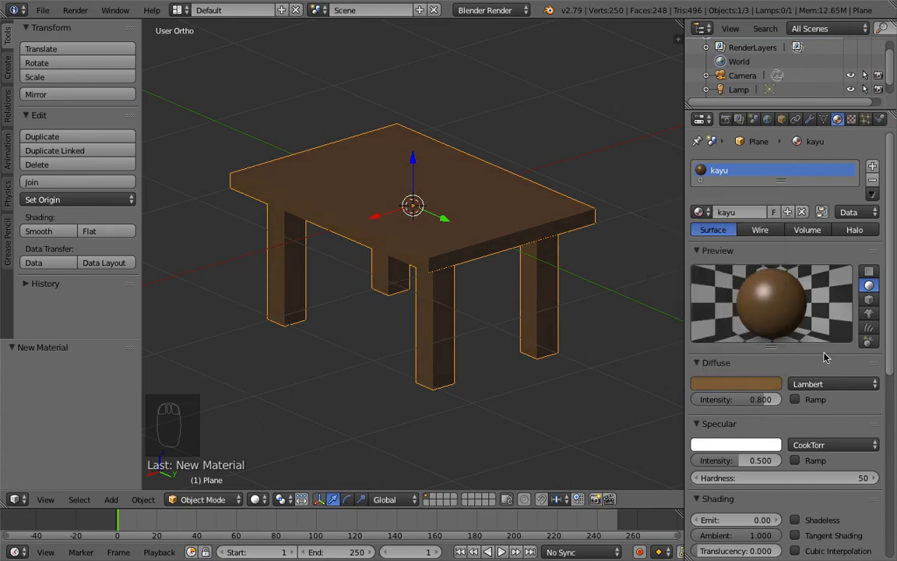
shift+middle_drag(377, 355, 383, 304)
middle_drag(478, 313, 462, 349)
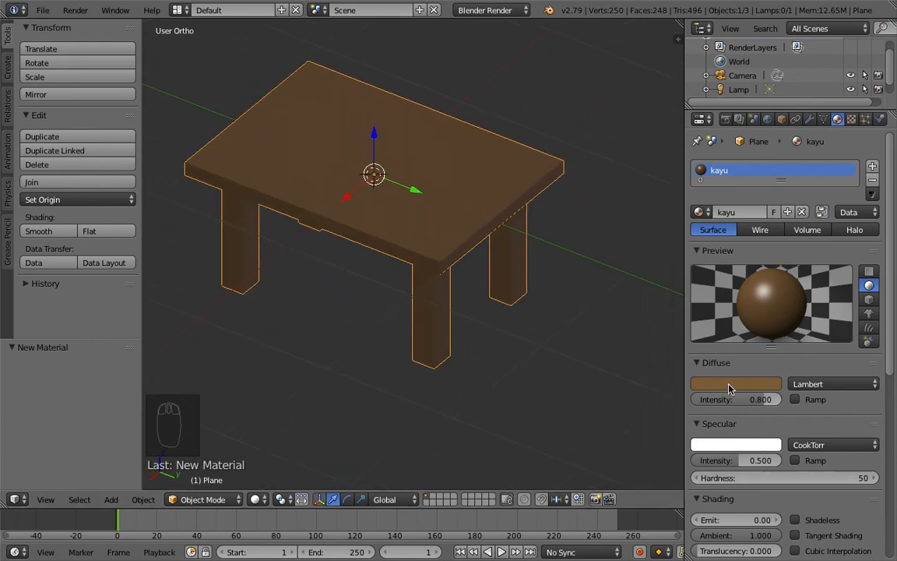
scroll(533, 332, down, 2)
scroll(533, 331, up, 2)
shift+middle_drag(494, 277, 445, 310)
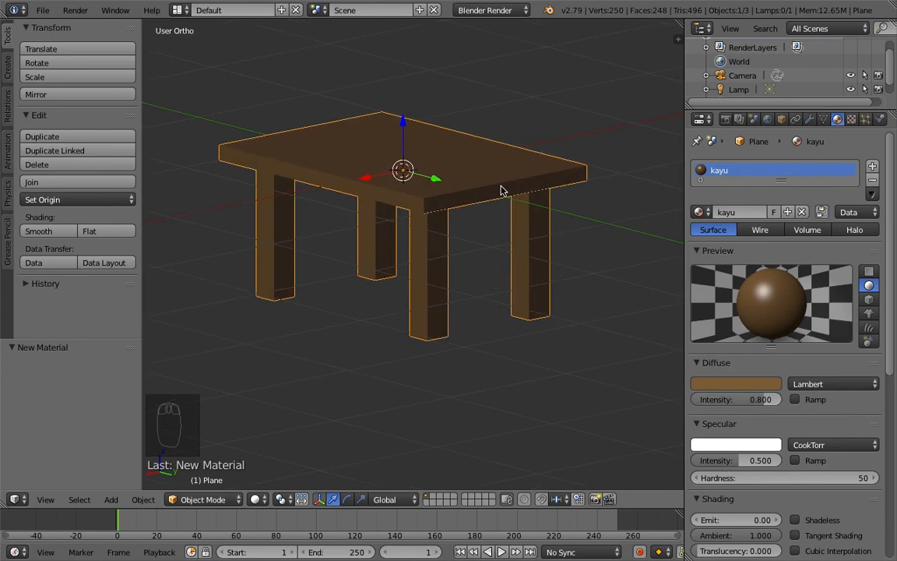
click(525, 11)
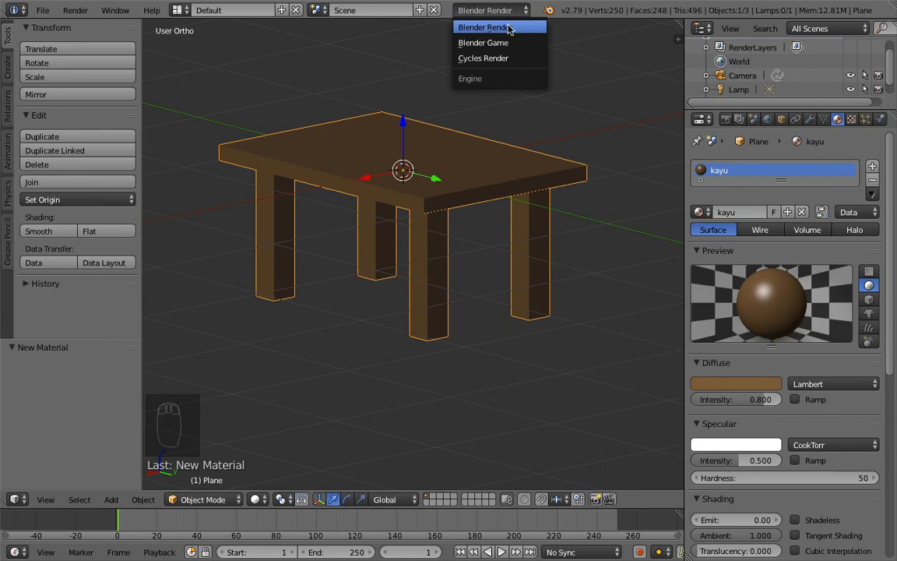
click(458, 26)
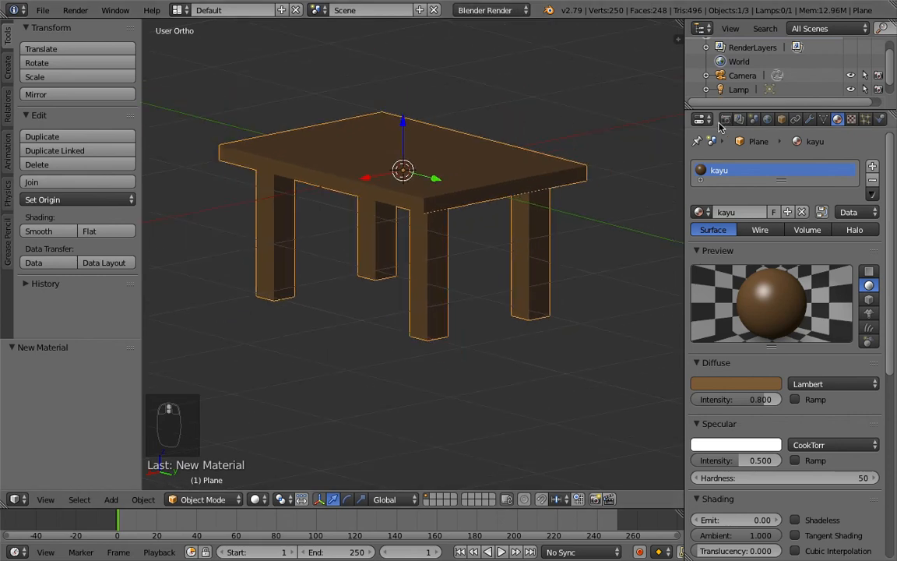
click(500, 11)
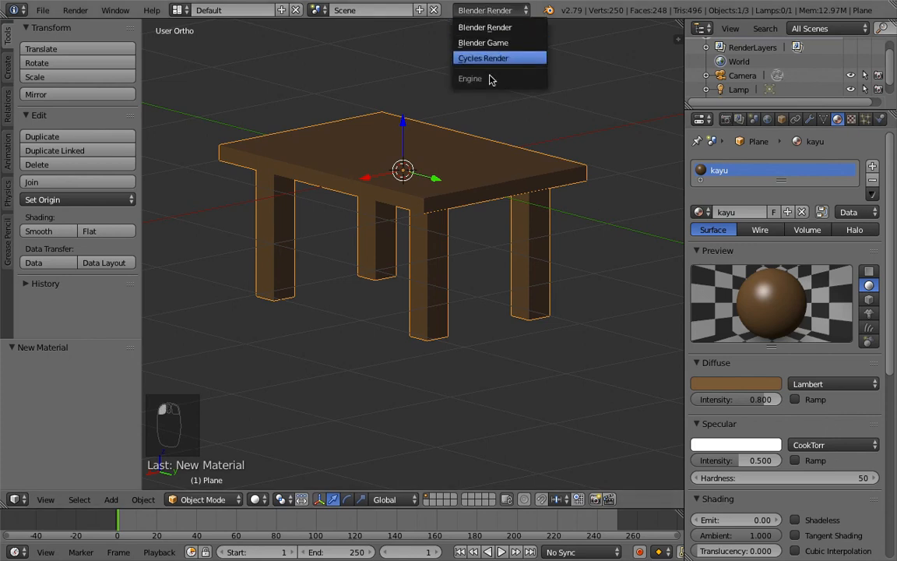
click(499, 28)
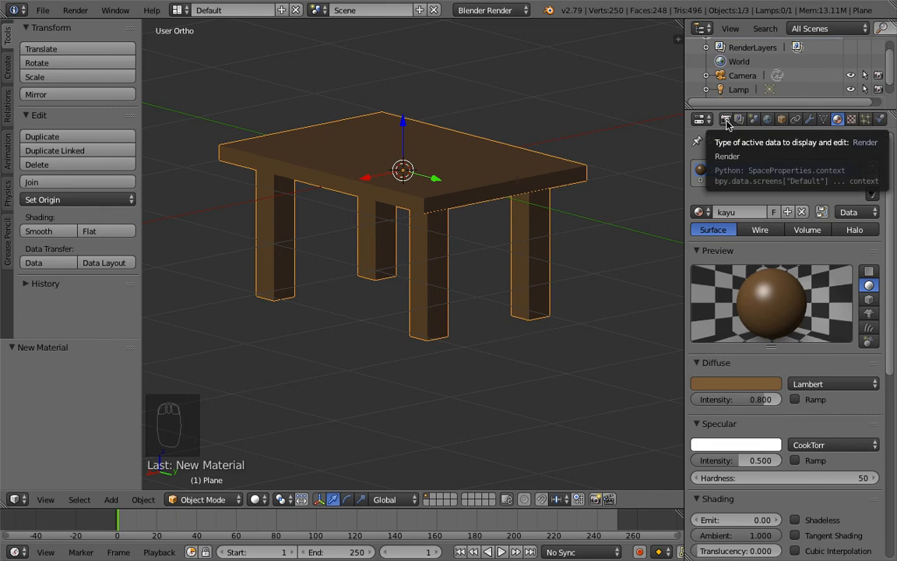
Step: Render the current frame with Blender Render and close the render result
click(726, 121)
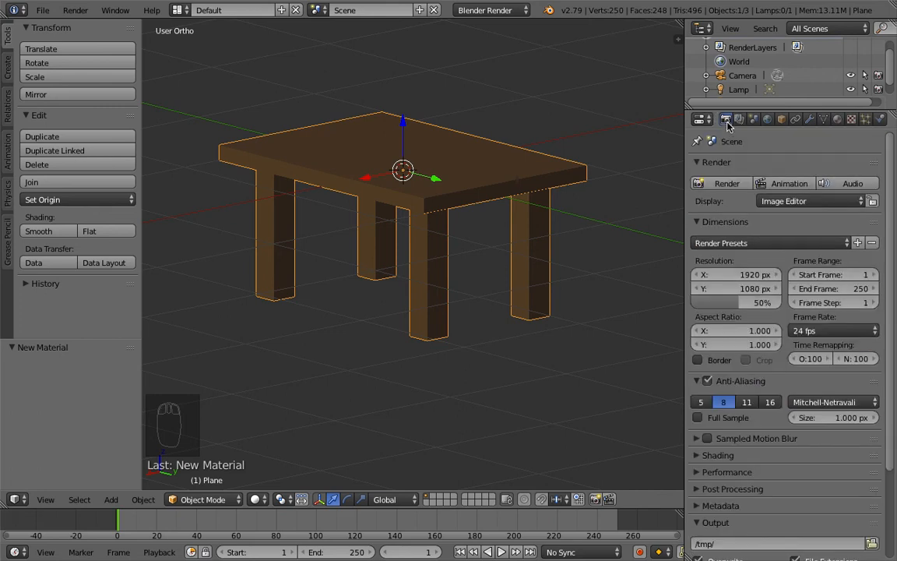
scroll(519, 211, down, 2)
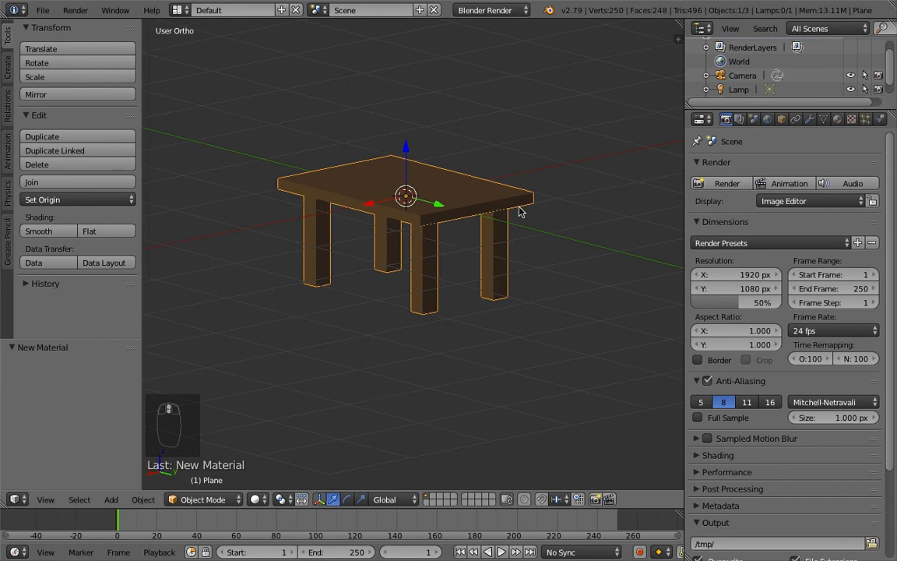
click(718, 187)
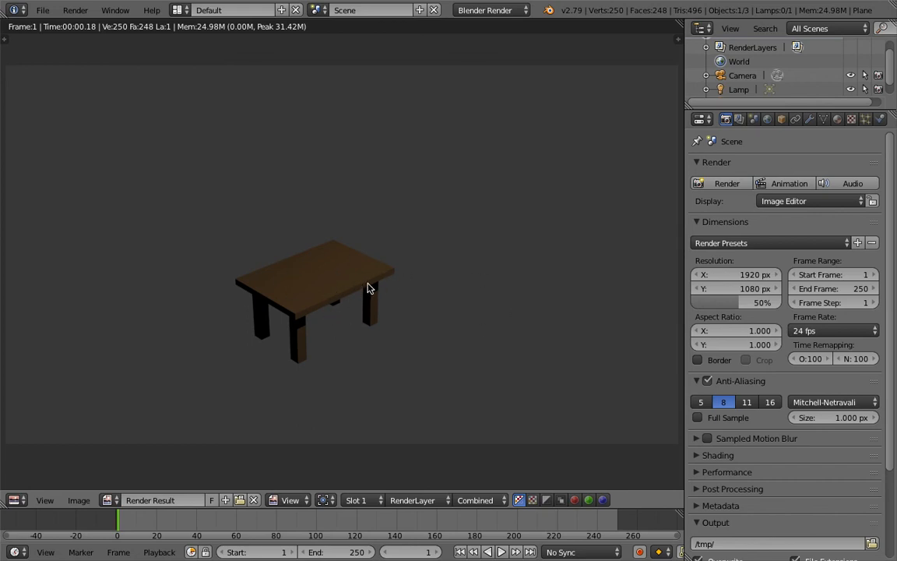
key(Escape)
Step: Split the 3D viewport into two side-by-side views and hide the tool shelf in each
middle_drag(395, 285, 466, 315)
scroll(456, 314, up, 3)
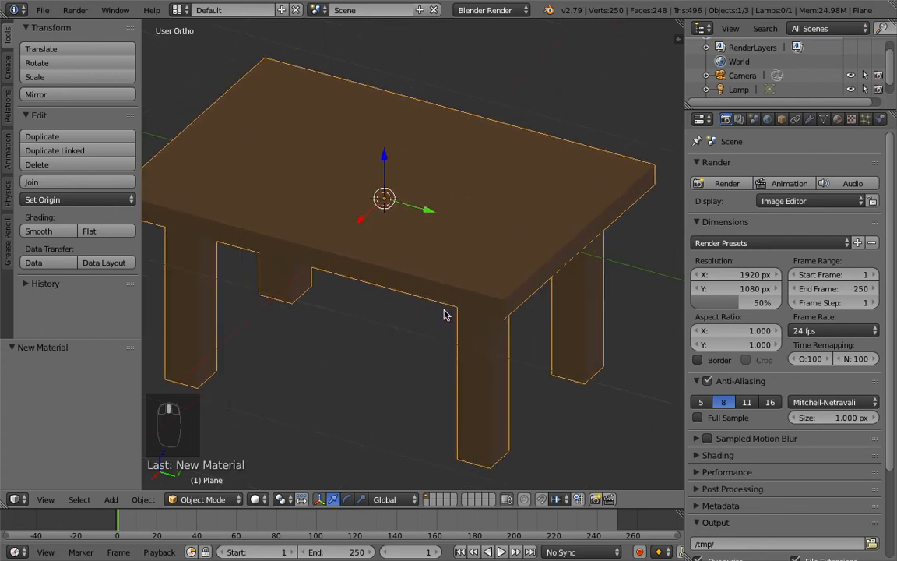
scroll(448, 310, down, 3)
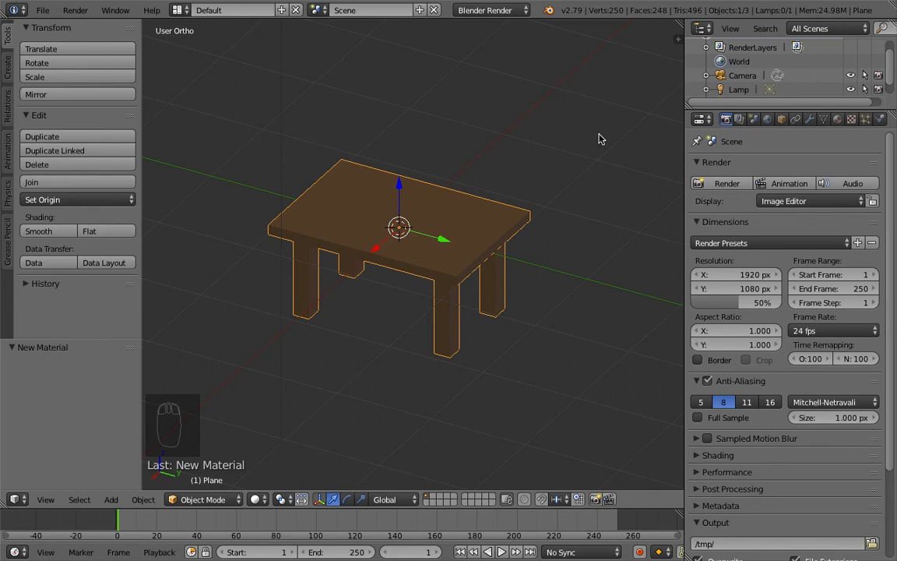
shift+middle_drag(524, 195, 487, 200)
scroll(517, 150, up, 1)
scroll(517, 150, down, 1)
drag(677, 23, 467, 46)
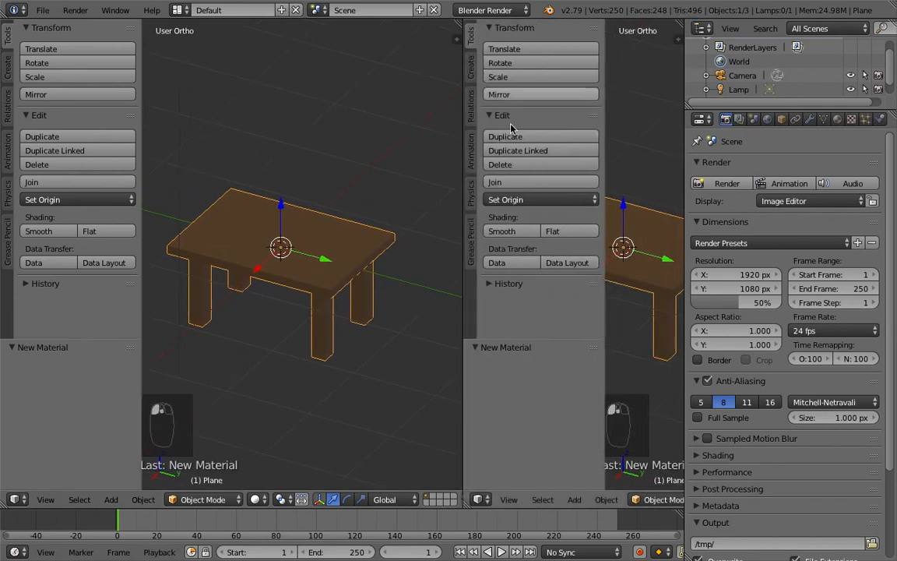
key(t)
key(t)
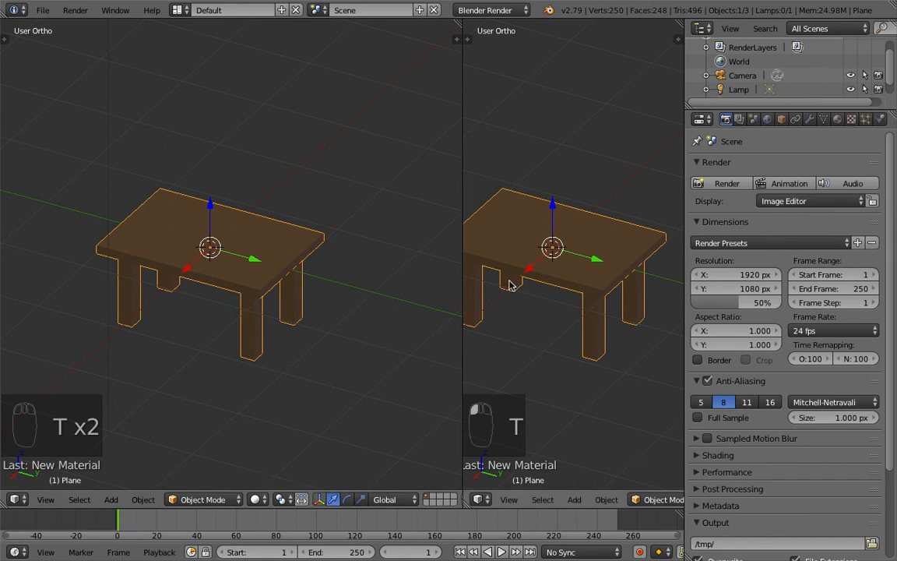
Step: Switch the right viewport to the camera view
key(KP_0)
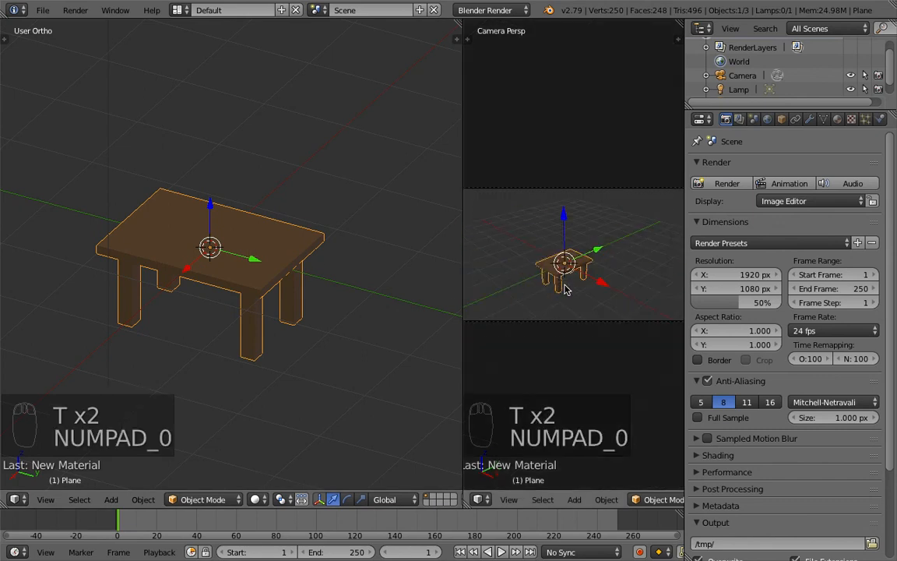
scroll(512, 238, up, 1)
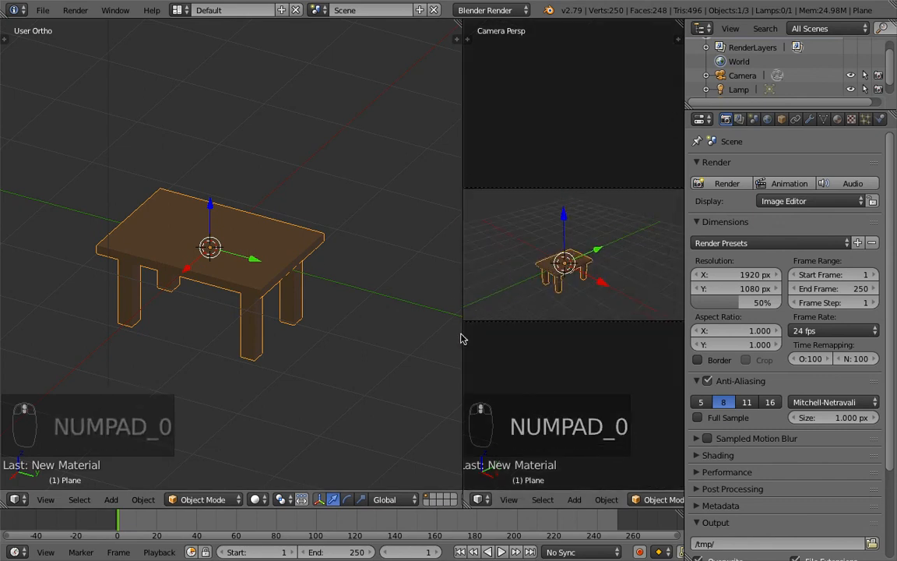
drag(464, 343, 421, 339)
scroll(254, 224, up, 1)
scroll(254, 224, down, 3)
Step: Switch the left viewport to top orthographic view and select the camera
key(KP_7)
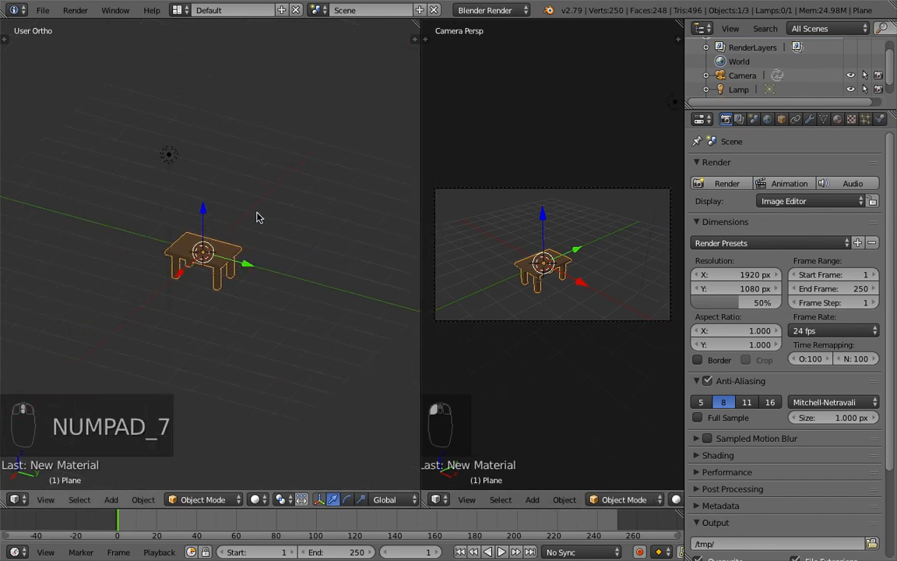
shift+middle_drag(299, 290, 220, 157)
right_click(344, 322)
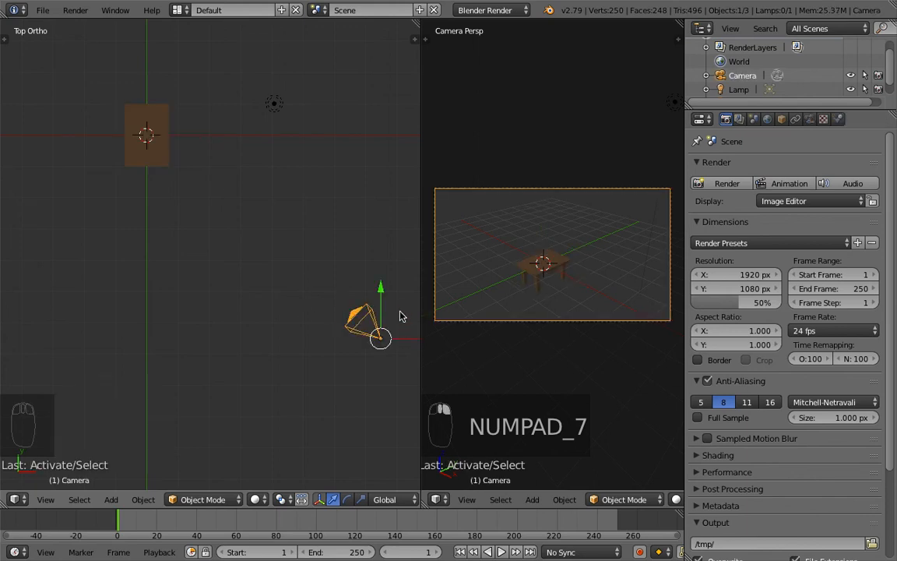
Step: Move the camera along the Y axis toward the far side of the scene in top view
drag(380, 290, 360, 279)
key(Escape)
mouse_move(380, 101)
mouse_down()
mouse_move(383, 120)
mouse_move(383, 92)
mouse_up()
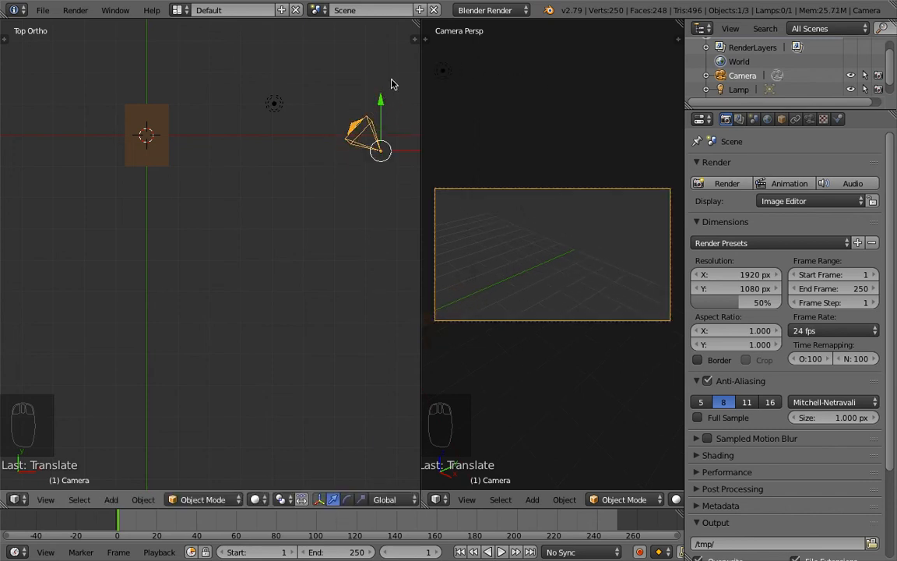
Step: Rotate the camera around the Z axis so it faces the table
key(r)
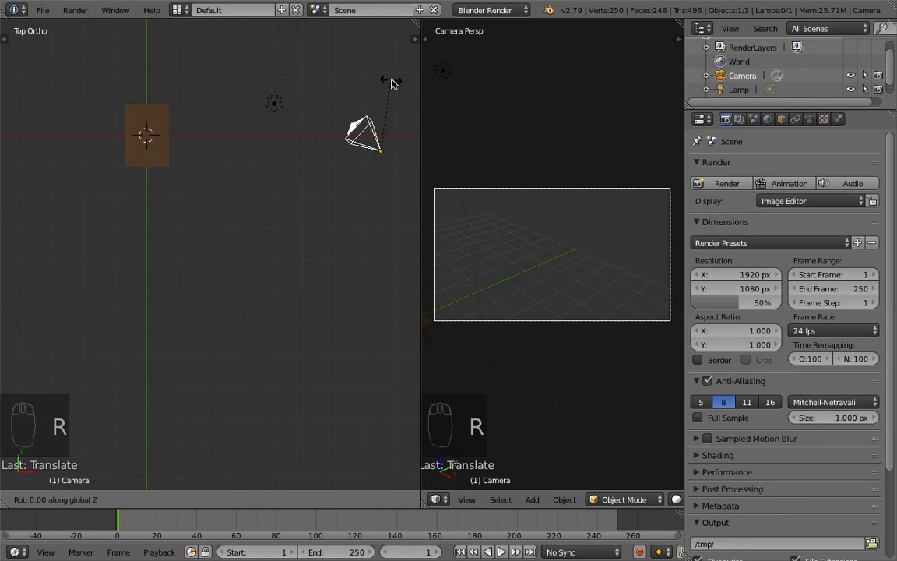
click(357, 74)
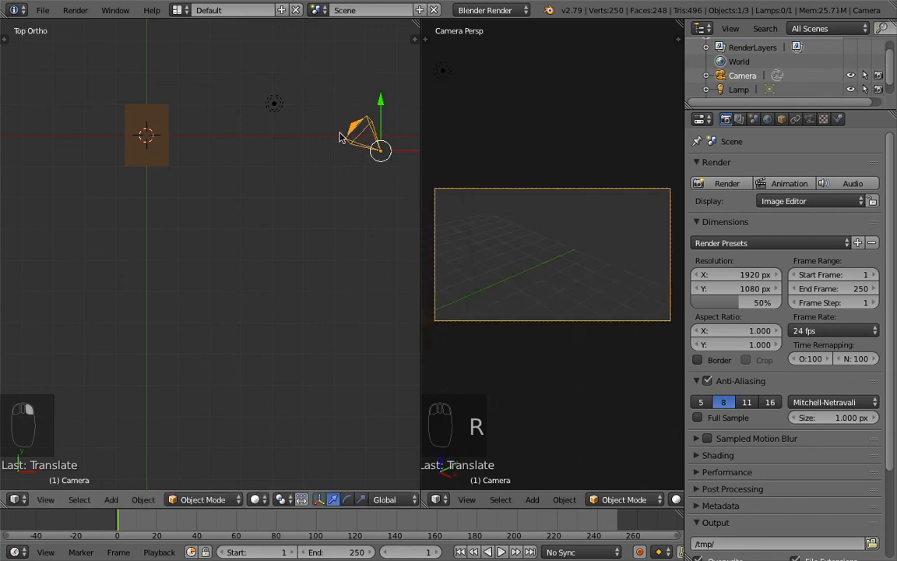
middle_drag(257, 180, 301, 164)
key(r)
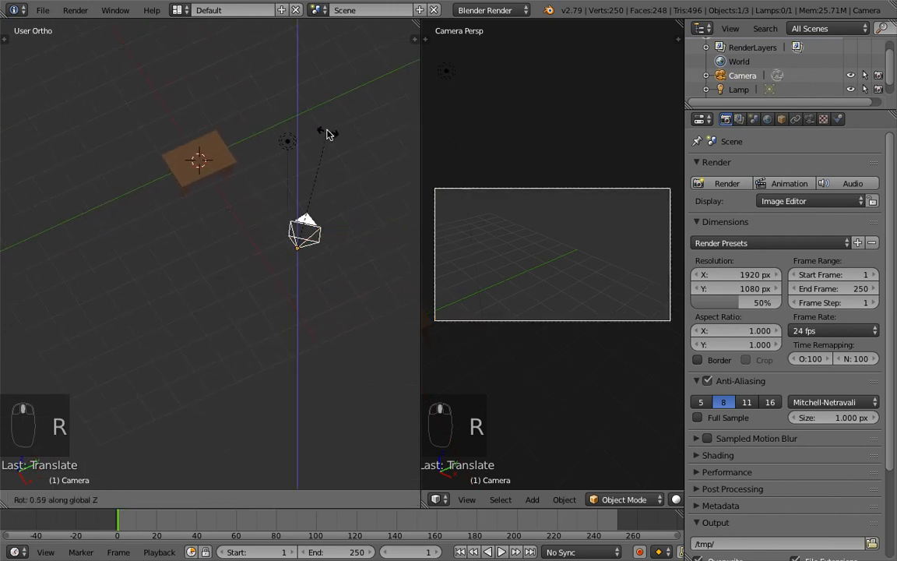
click(224, 119)
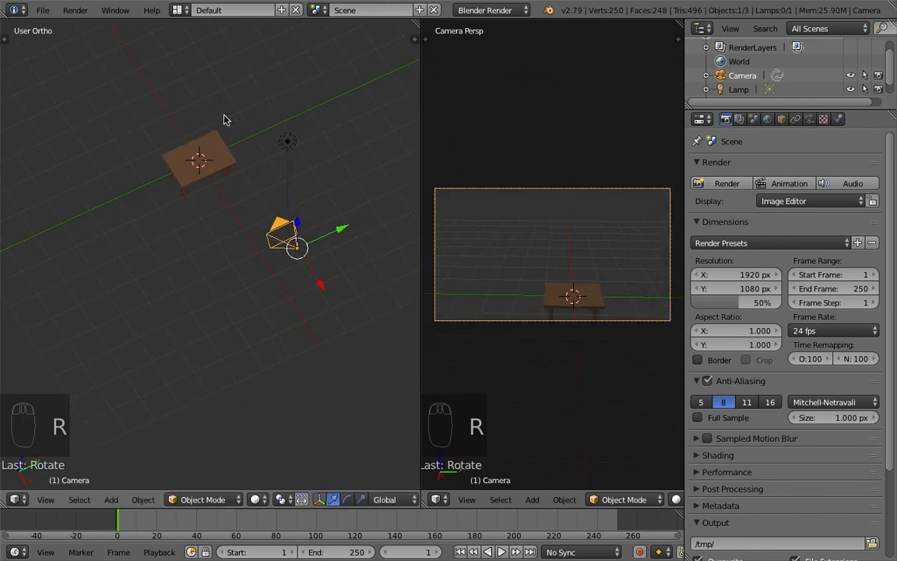
Step: Move the camera down 4 units along the Z axis
middle_drag(262, 204, 349, 139)
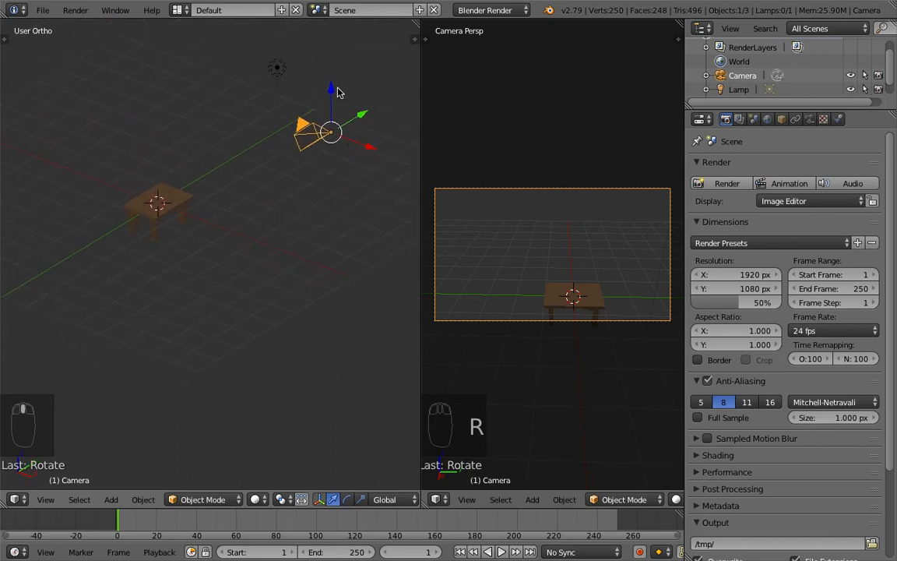
key(g)
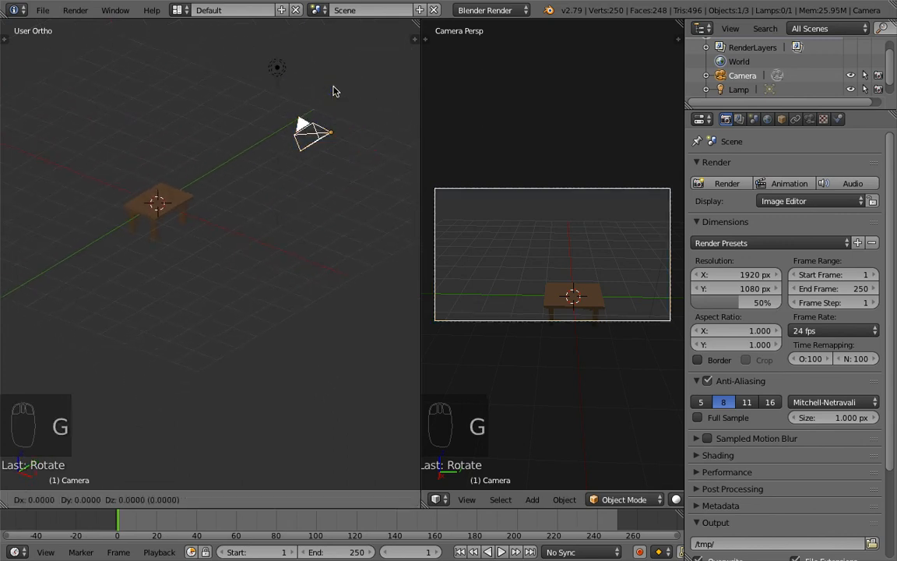
right_click(334, 91)
key(g)
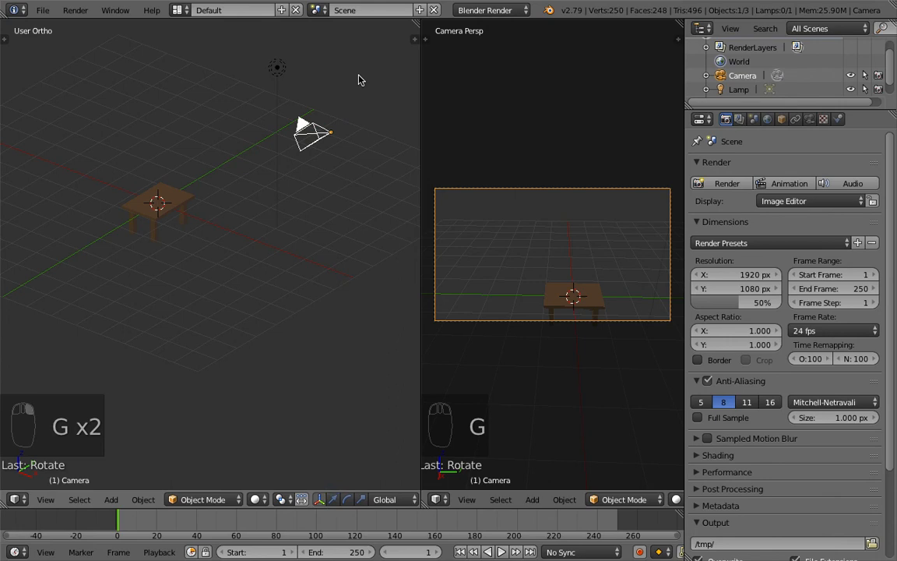
key(z)
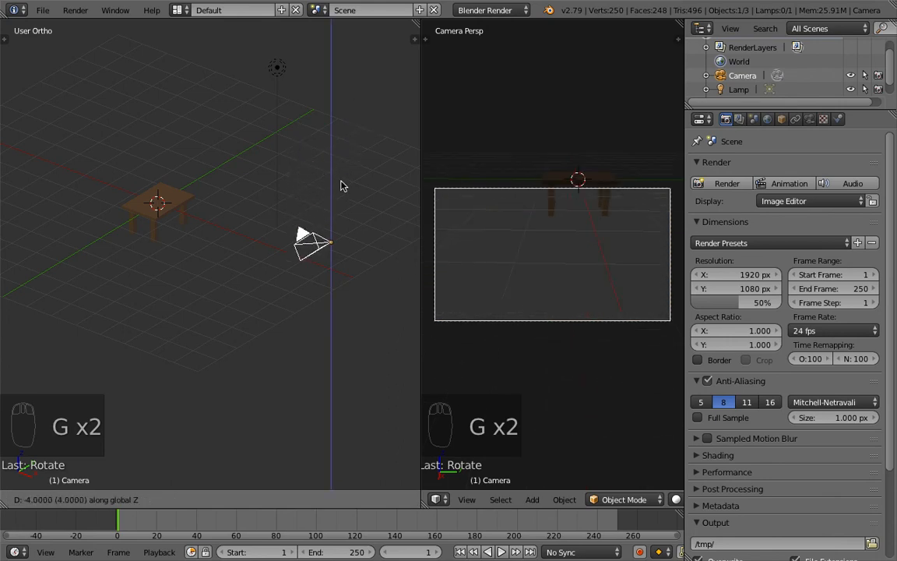
click(341, 189)
Step: Rotate the camera 20 degrees around the global Y axis to tilt it toward the table
shift+middle_drag(279, 218, 306, 250)
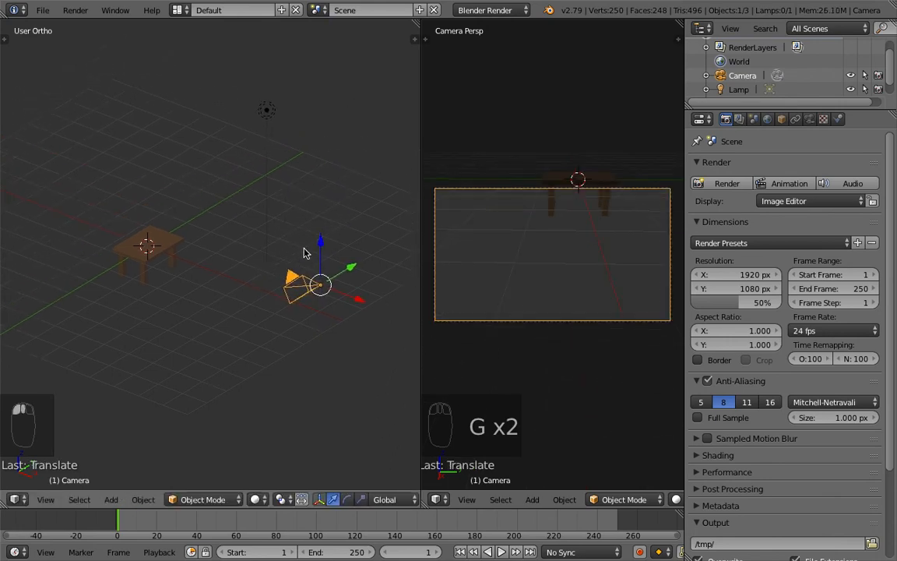
middle_drag(261, 219, 310, 256)
key(r)
key(y)
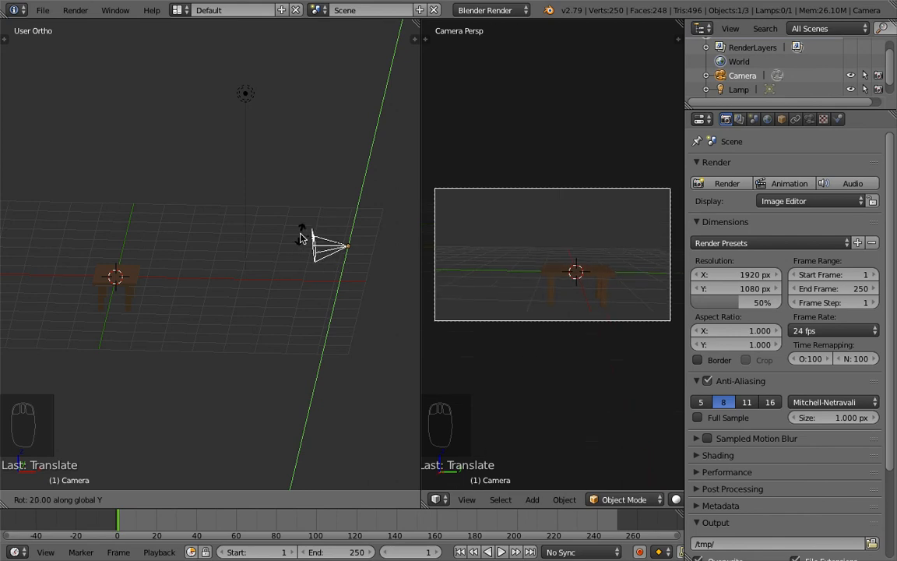
click(302, 230)
shift+middle_drag(220, 246, 245, 236)
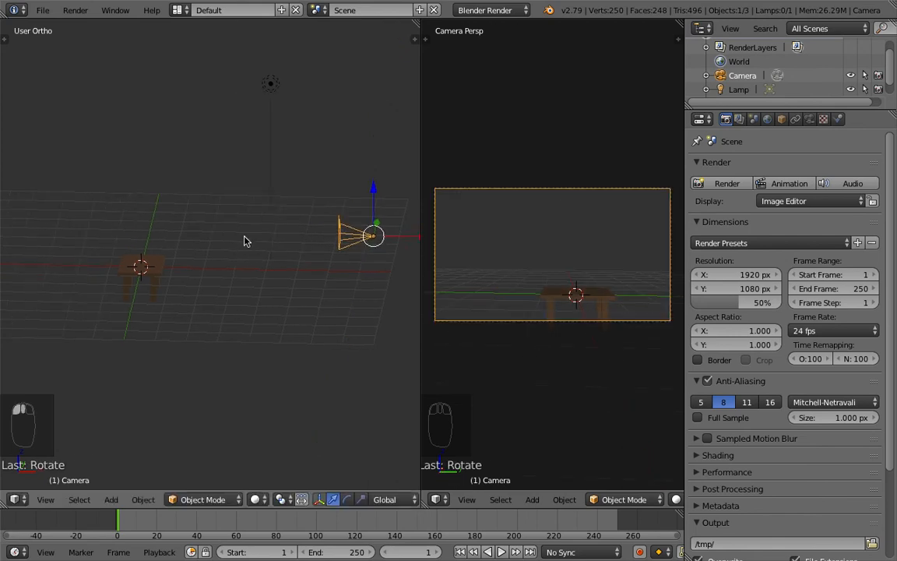
Step: Select the table and move it upward so it sits above the grid
right_click(160, 264)
shift+middle_drag(231, 291, 226, 302)
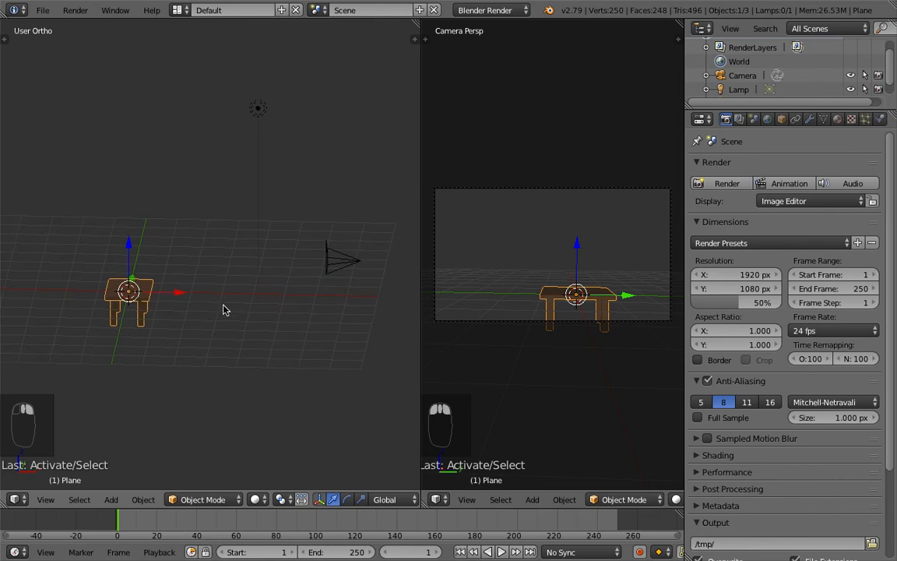
key(KP_1)
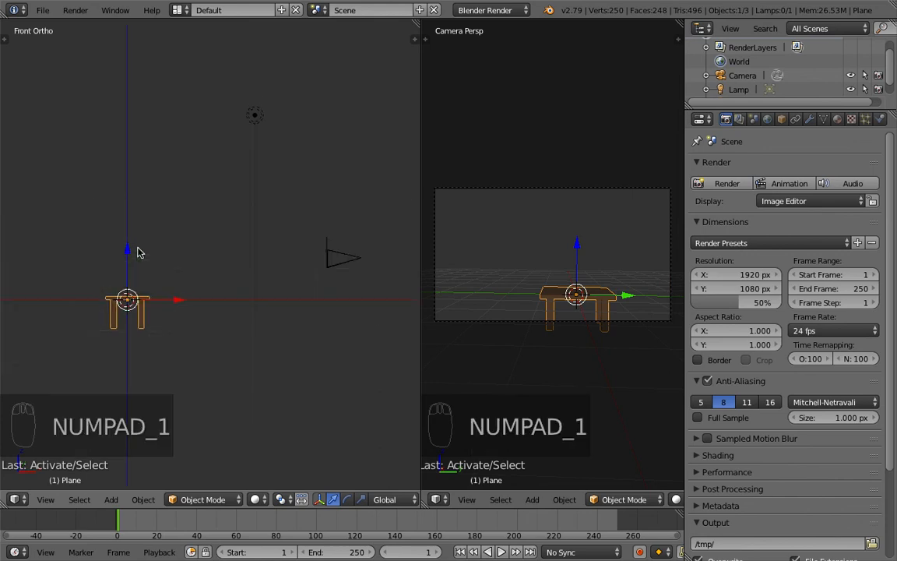
shift+middle_drag(103, 273, 191, 262)
scroll(209, 291, down, 3)
scroll(210, 291, up, 7)
drag(241, 243, 242, 191)
middle_drag(306, 252, 277, 294)
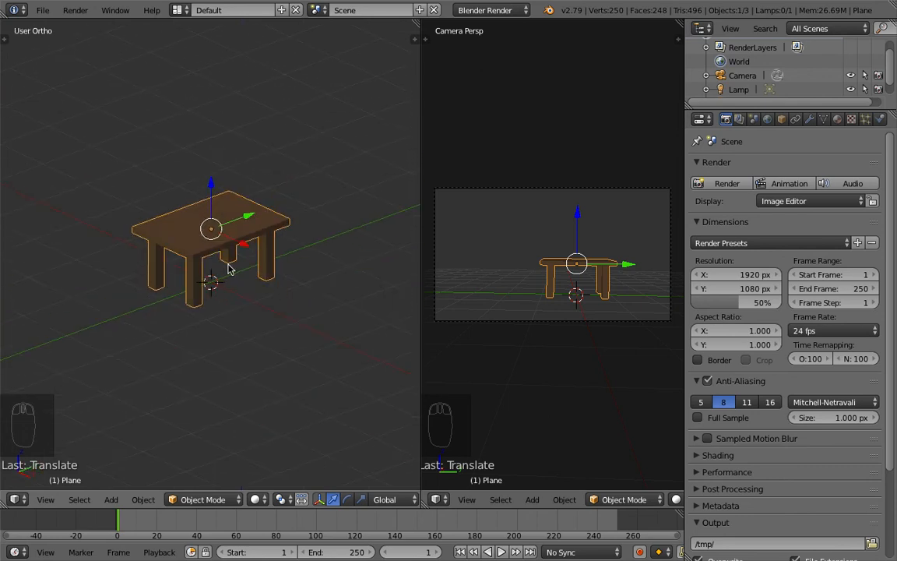
scroll(288, 273, up, 3)
scroll(285, 269, down, 4)
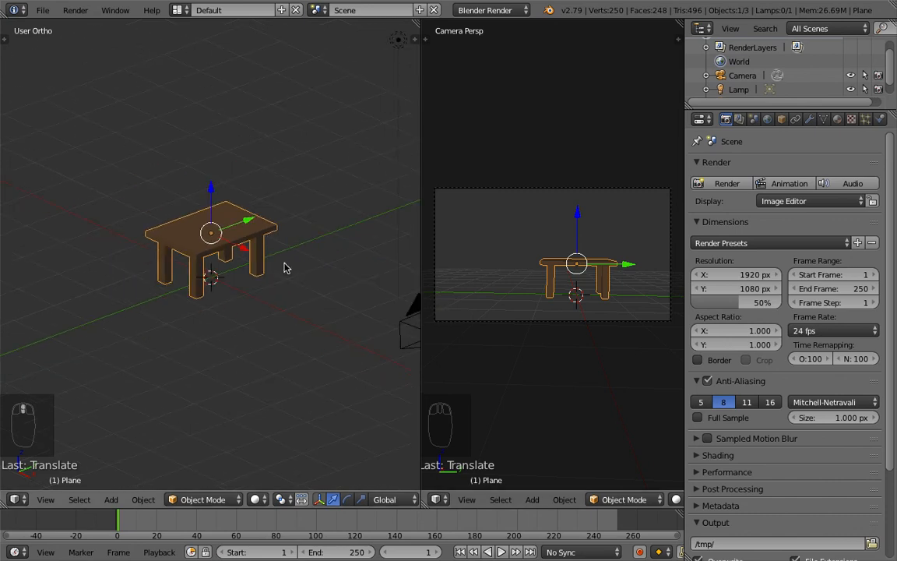
Step: In top view, reposition the camera and rotate it -15 degrees around the Z axis
key(KP_7)
shift+middle_drag(301, 267, 224, 250)
scroll(242, 257, up, 2)
scroll(261, 264, down, 5)
right_click(356, 263)
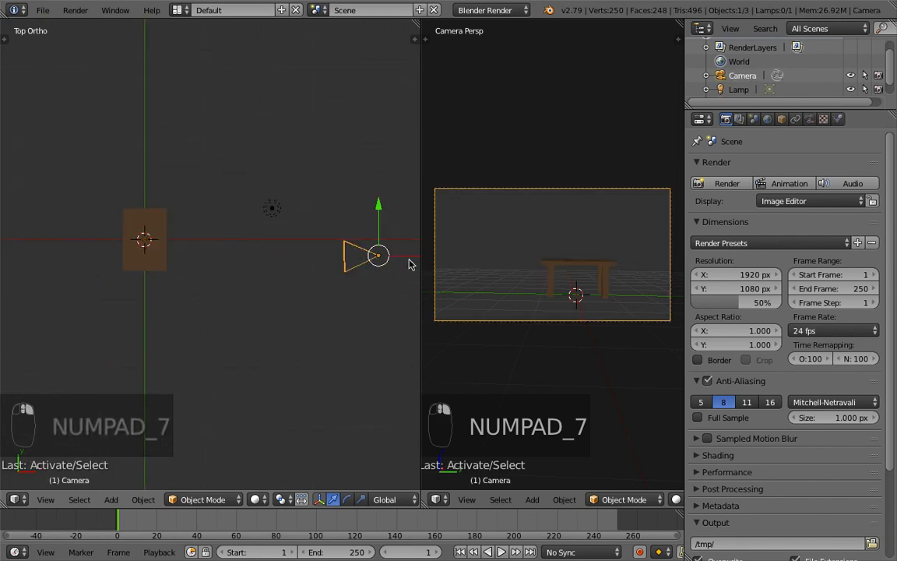
drag(378, 207, 377, 238)
key(r)
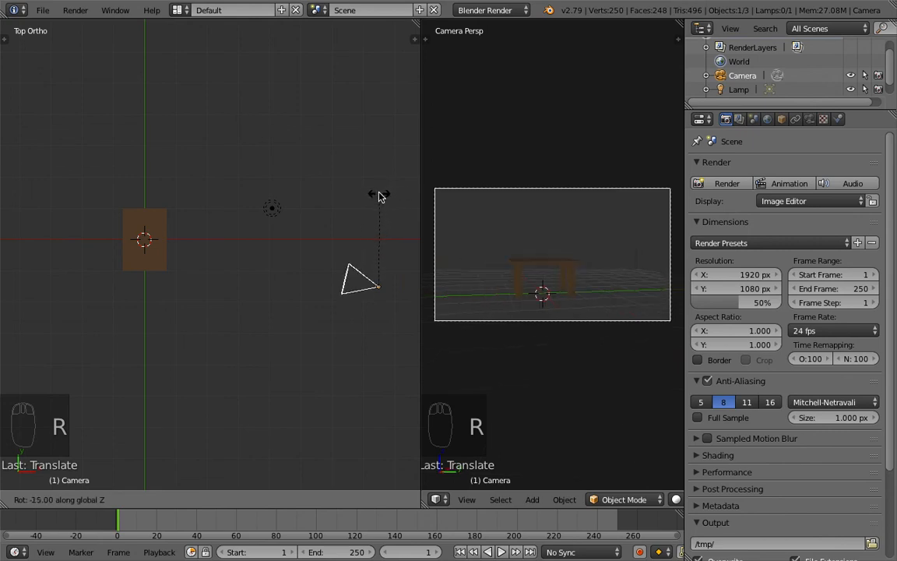
click(380, 197)
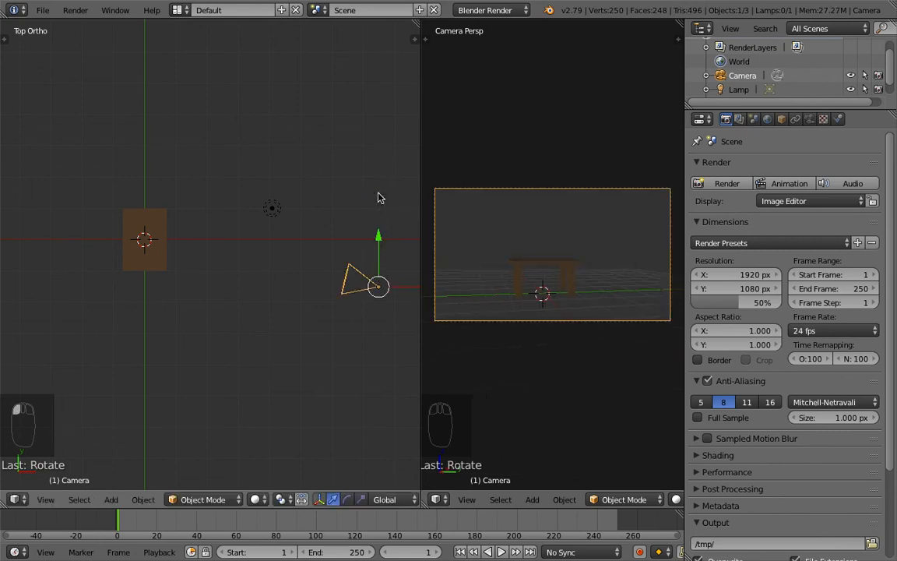
Step: Select the existing lamp and delete it
right_click(276, 210)
shift+middle_drag(284, 221, 287, 275)
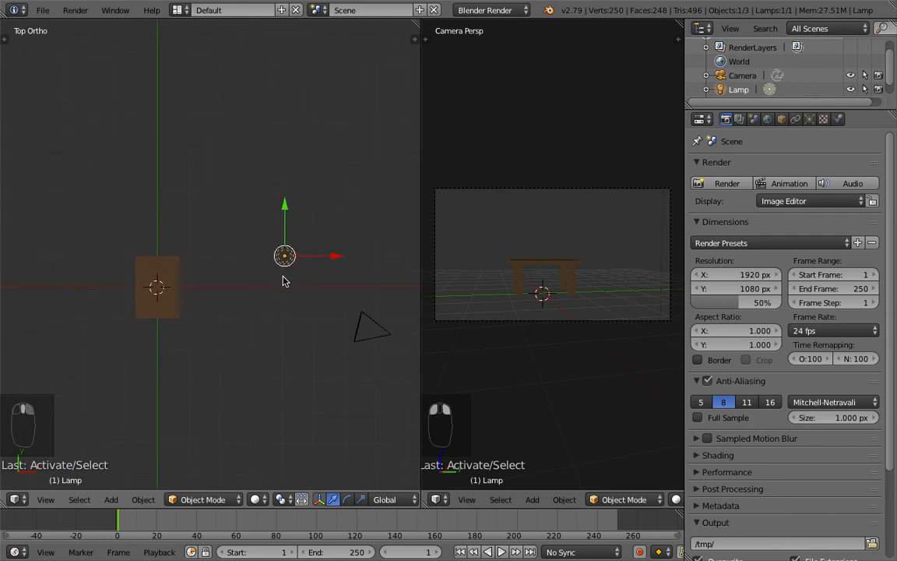
drag(286, 207, 285, 156)
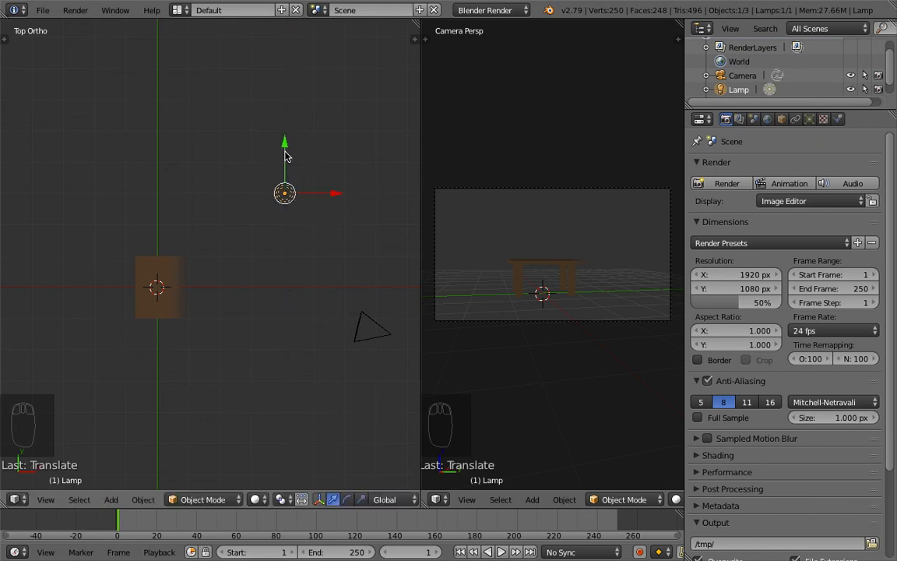
key(x)
click(268, 289)
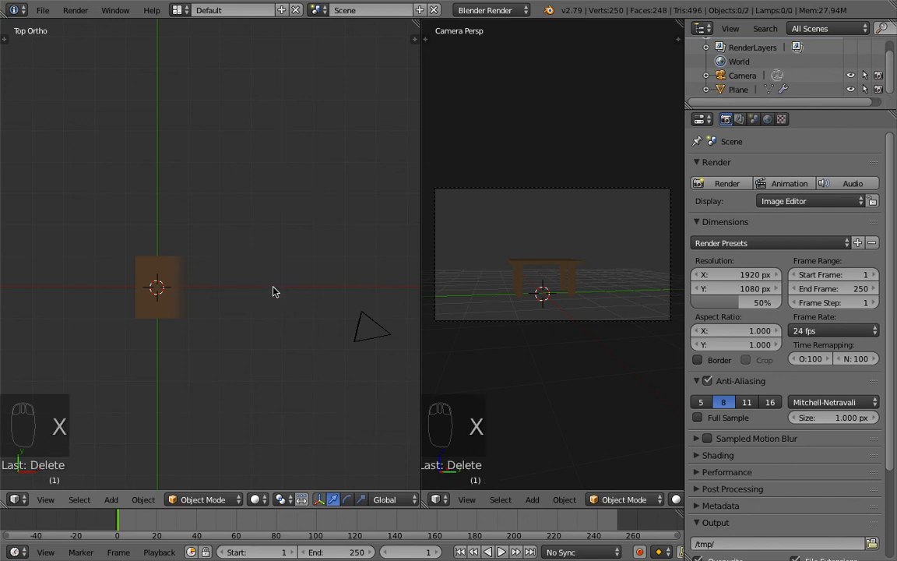
Step: Render the current frame and close the render result
click(724, 184)
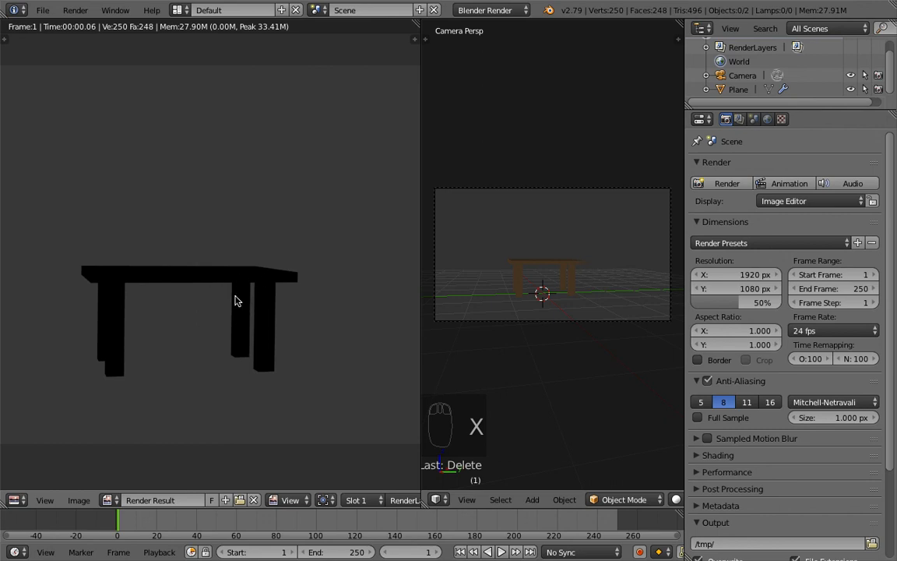
scroll(236, 299, down, 4)
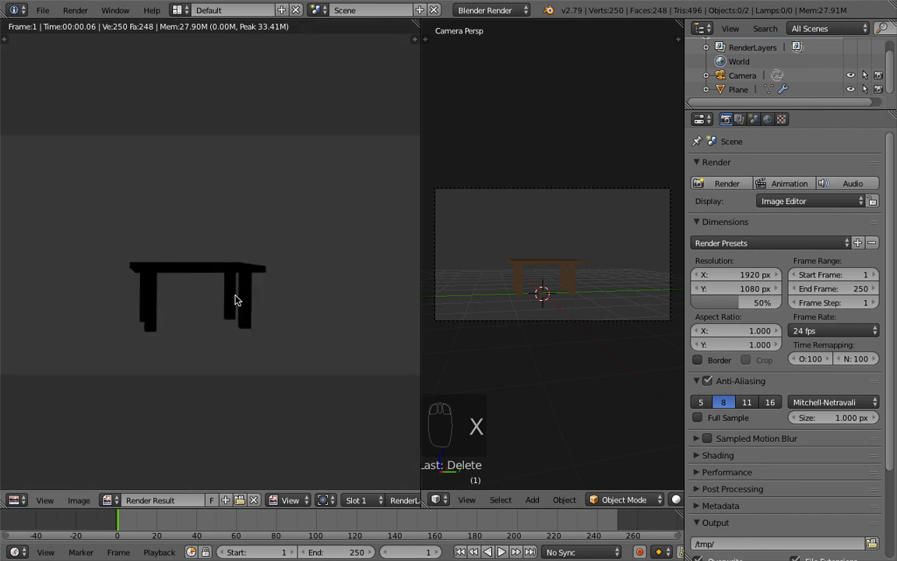
key(Escape)
Step: Add a Point lamp to the scene
key(shift+a)
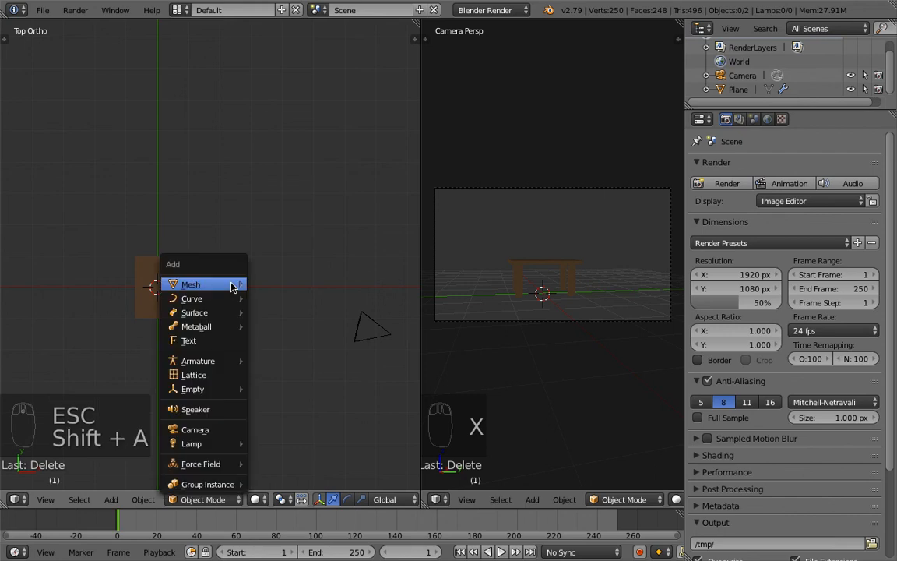
key(shift+a)
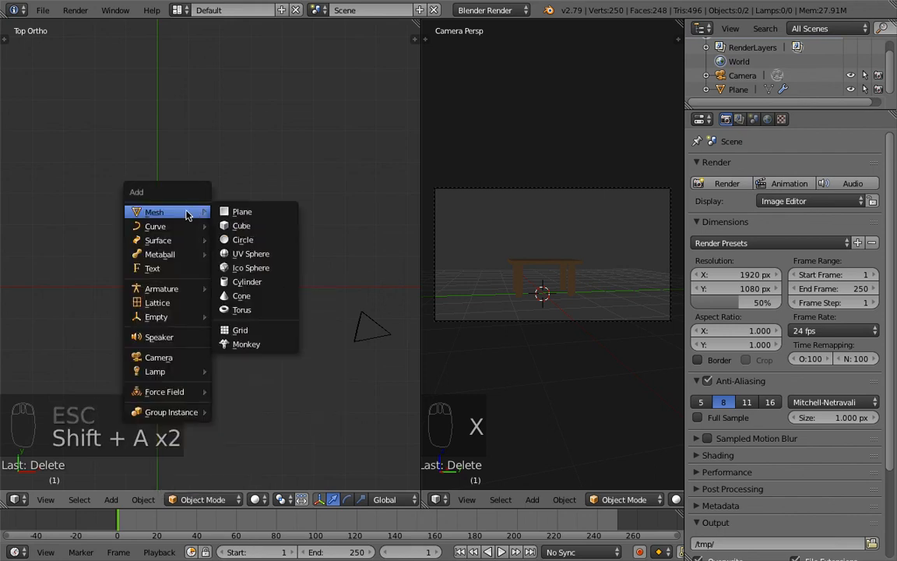
mouse_move(163, 373)
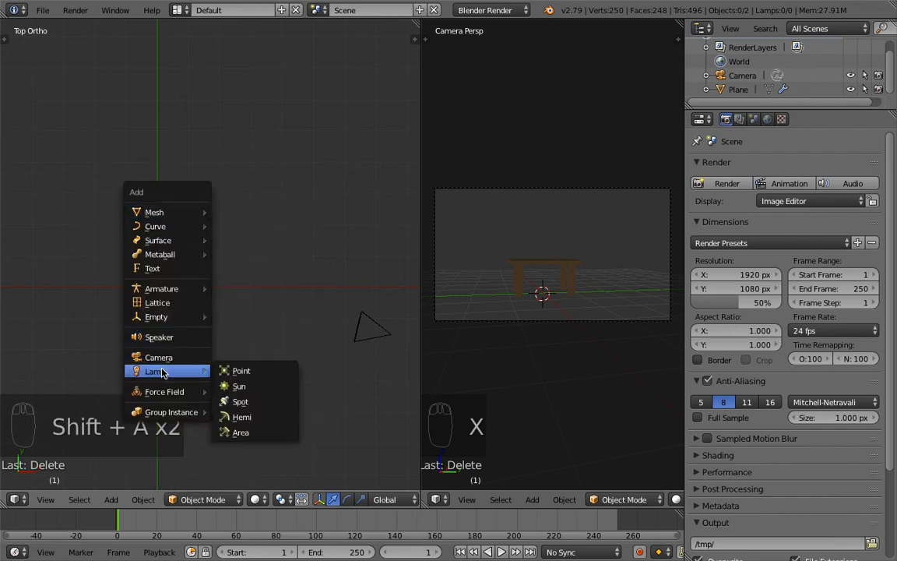
click(234, 372)
Step: Raise the point lamp above the table and shift it sideways in top view
drag(161, 217, 163, 154)
key(KP_3)
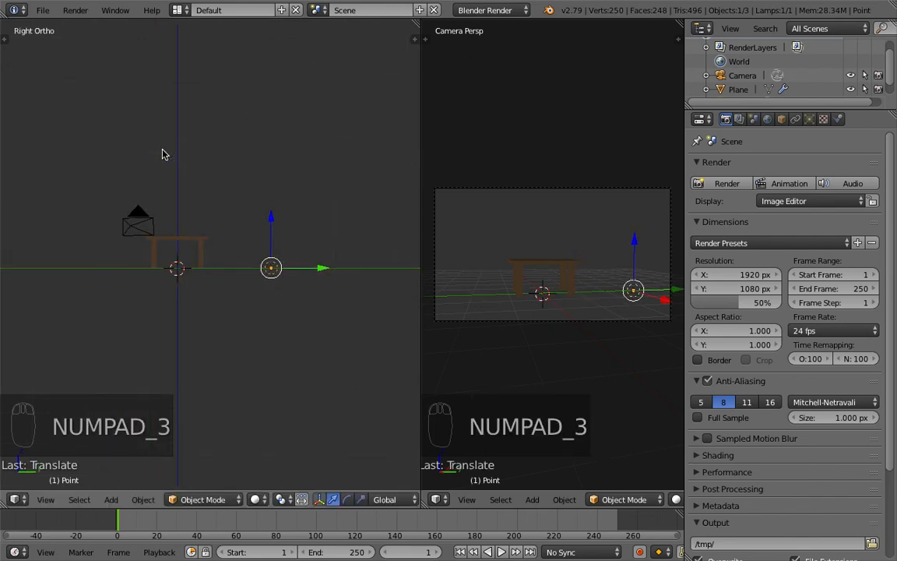
drag(272, 218, 273, 91)
key(KP_7)
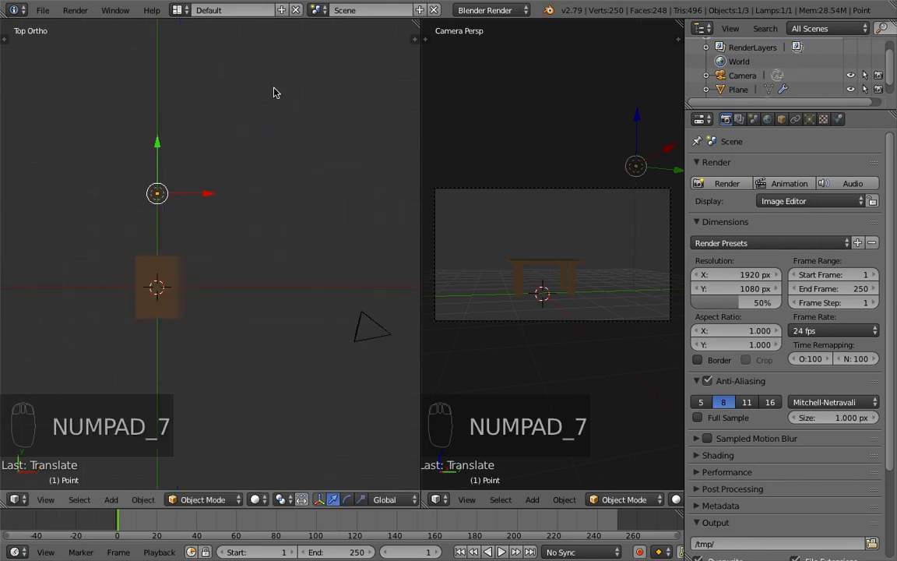
drag(208, 193, 273, 193)
mouse_move(246, 203)
shift+middle_down()
mouse_move(328, 134)
mouse_move(276, 156)
mouse_move(251, 192)
shift+middle_up()
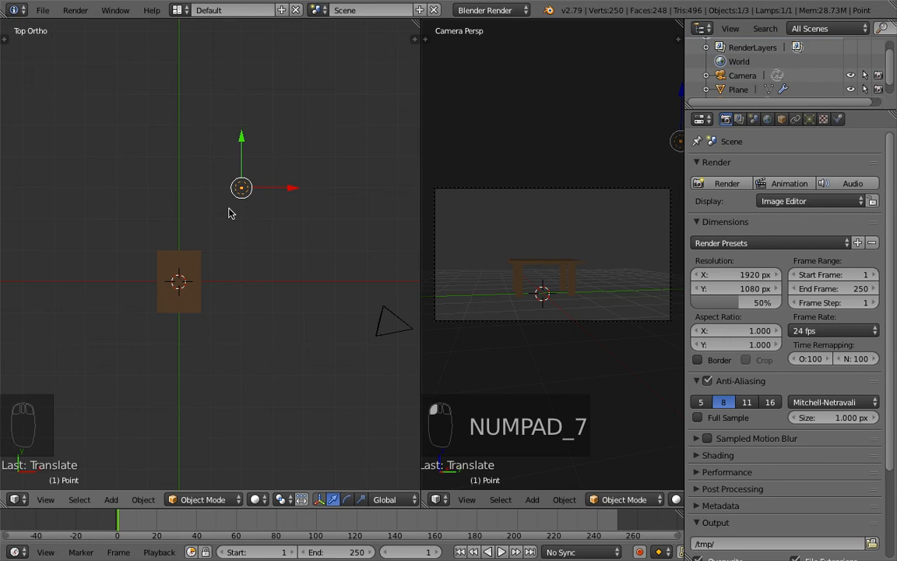
Step: Duplicate the point lamp and move the copy 5 units along negative Y
key(shift+d)
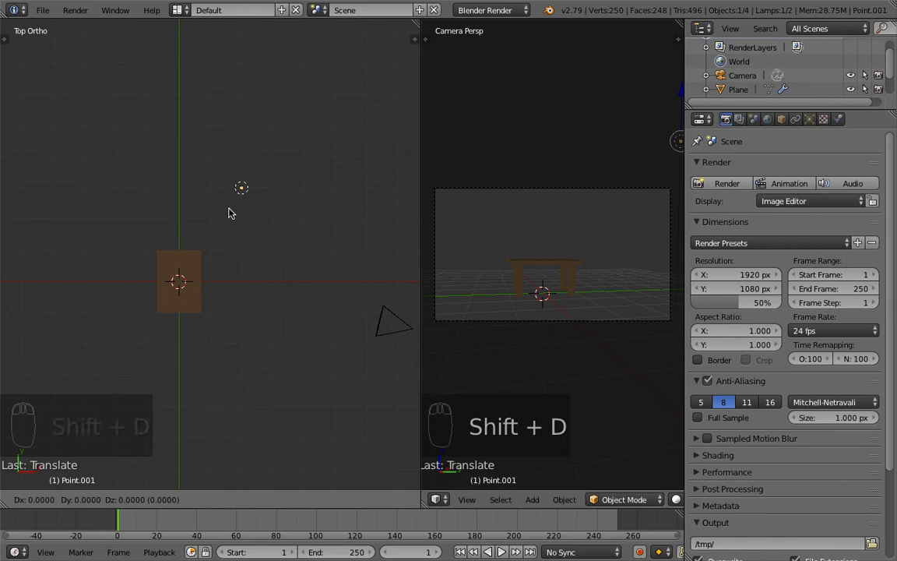
key(y)
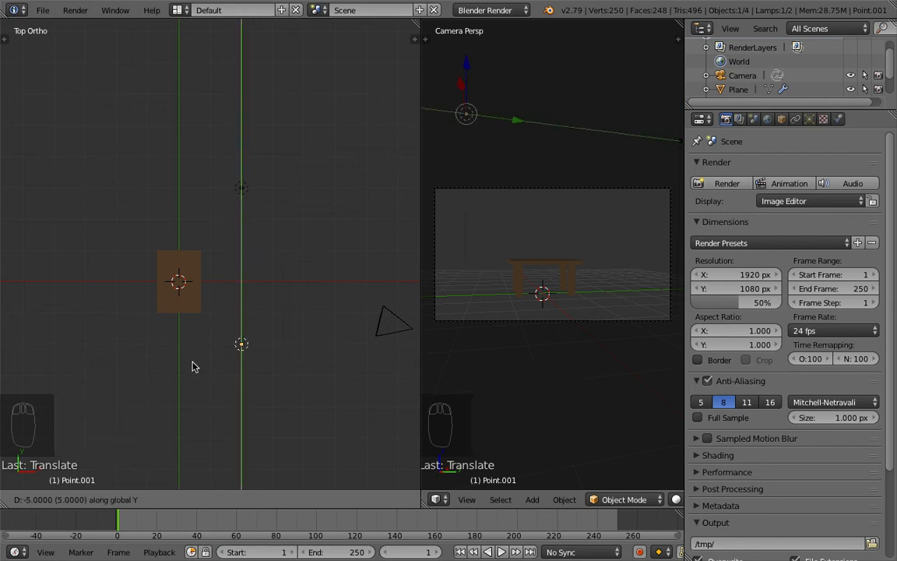
click(194, 392)
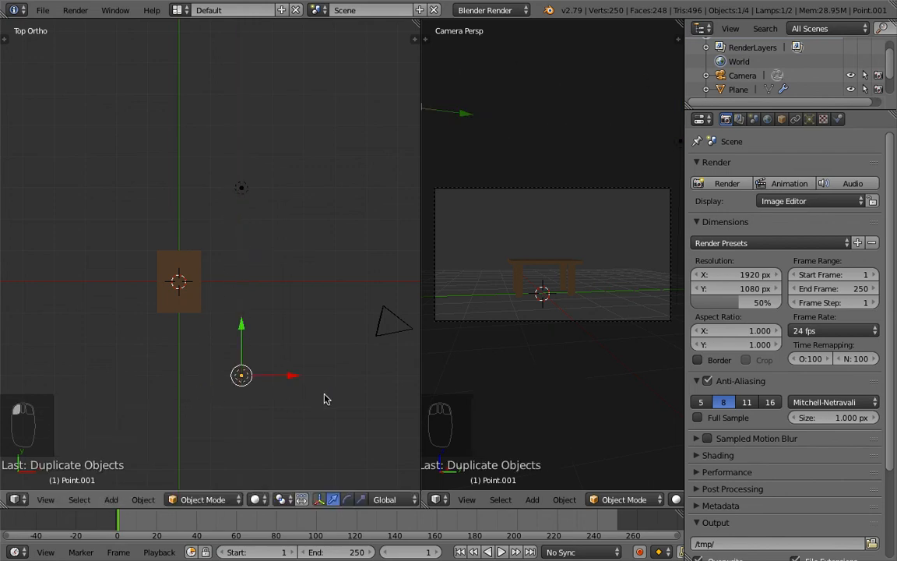
shift+middle_drag(269, 331, 334, 294)
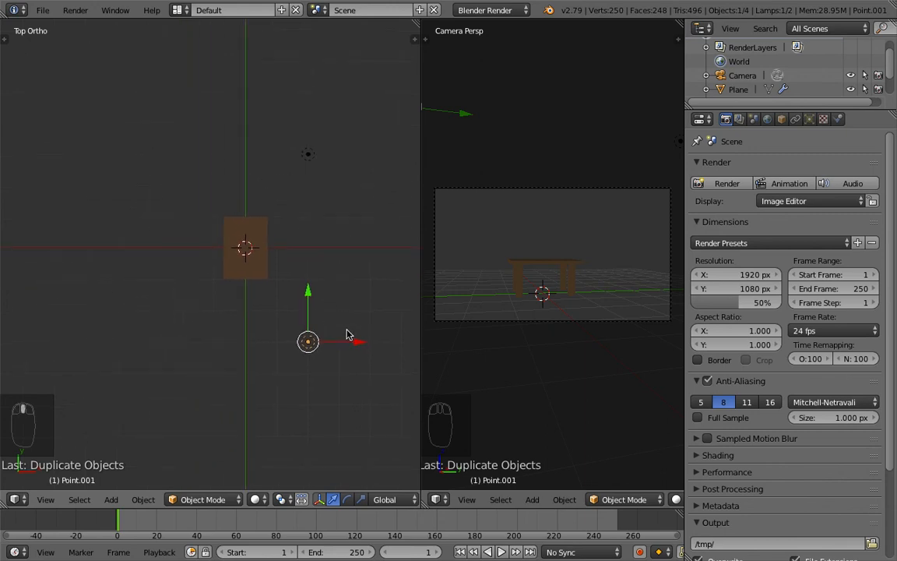
Step: Duplicate the lamp again and move the copy -4 units in X and 3 units in Y, keeping Z locked
key(shift+d)
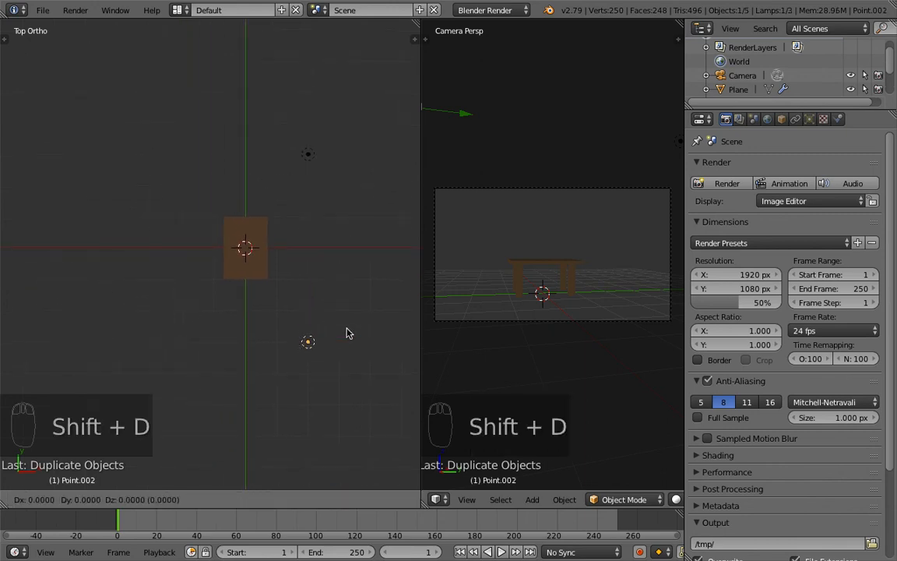
key(shift+z)
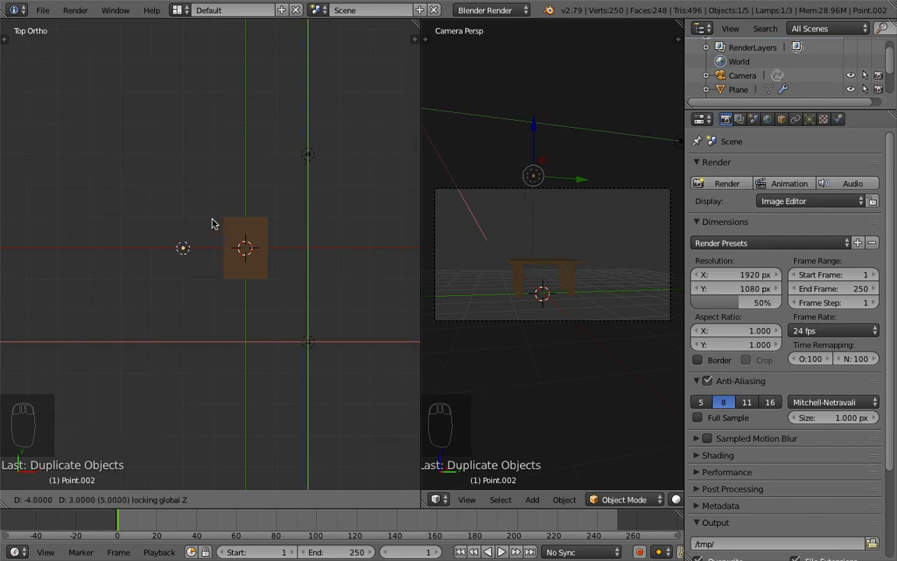
click(212, 223)
Step: Render the scene with the three point lamps
middle_drag(263, 281, 159, 163)
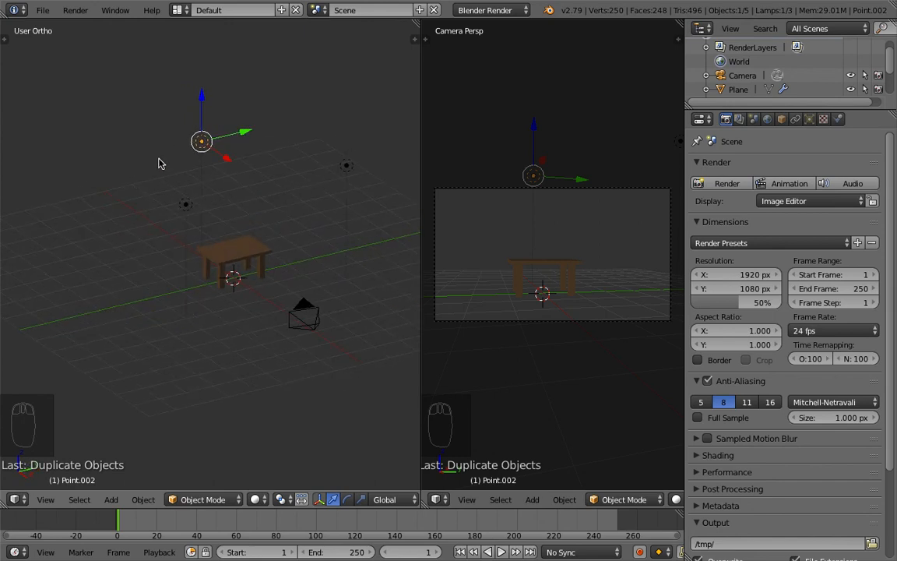
key(F12)
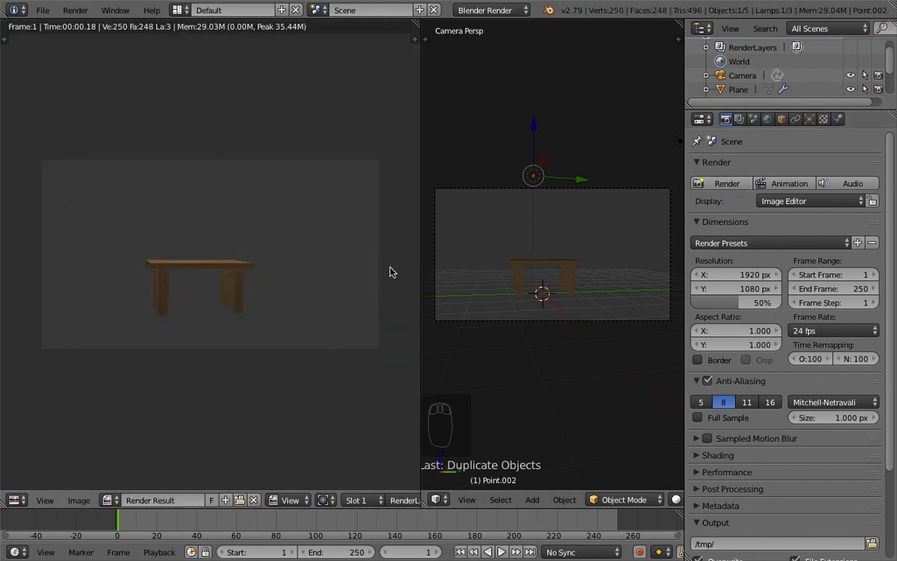